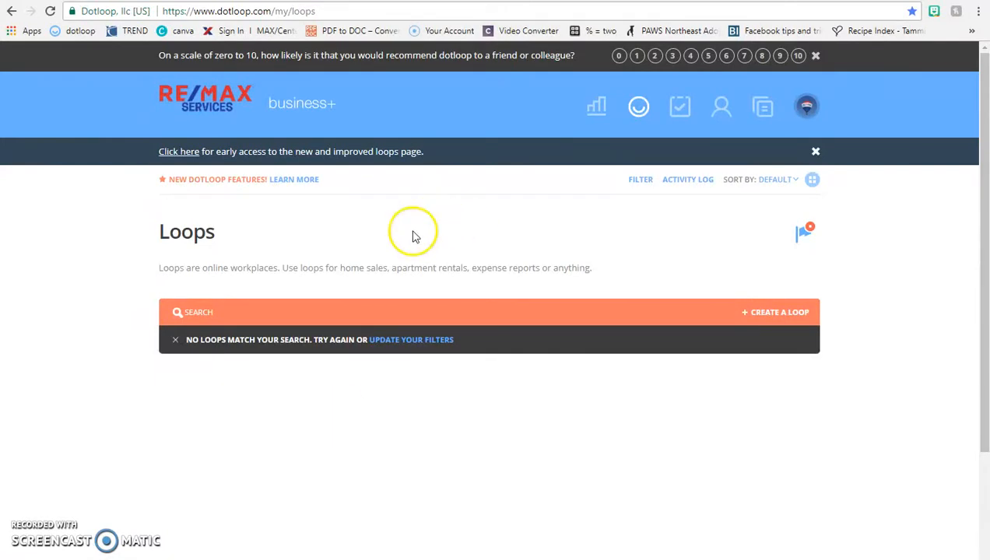
- Try the loop search, then switch the loops list to grid view and back to list view
click(604, 303)
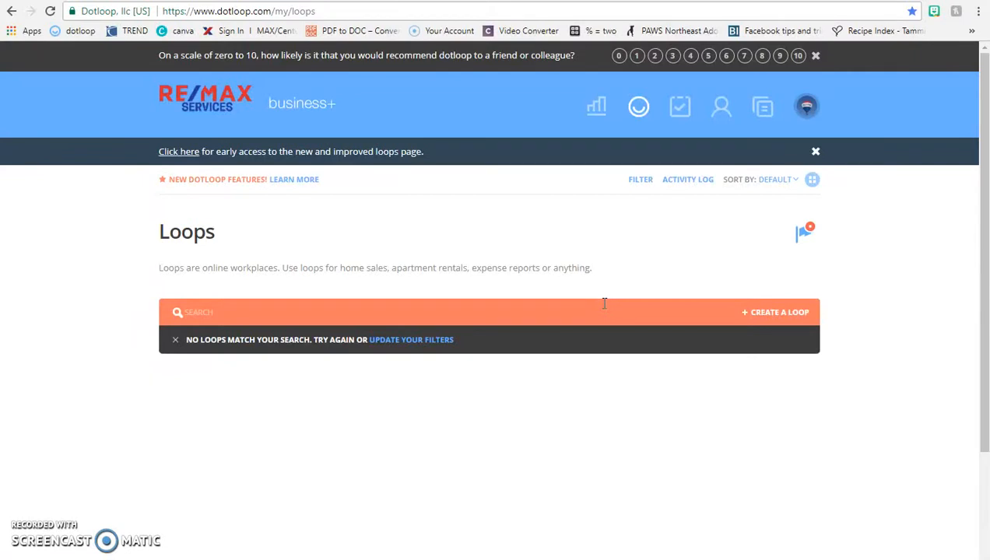
click(821, 286)
click(813, 183)
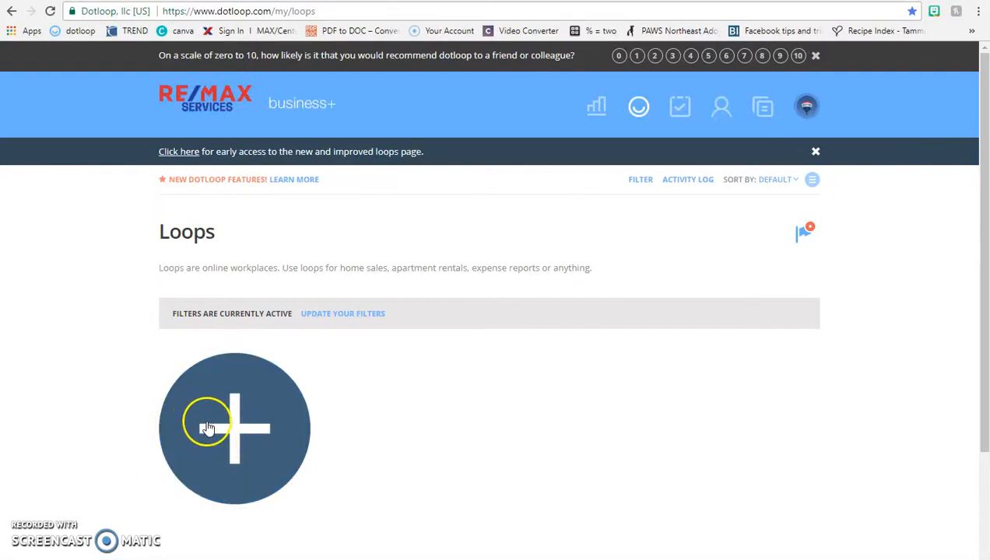
click(814, 182)
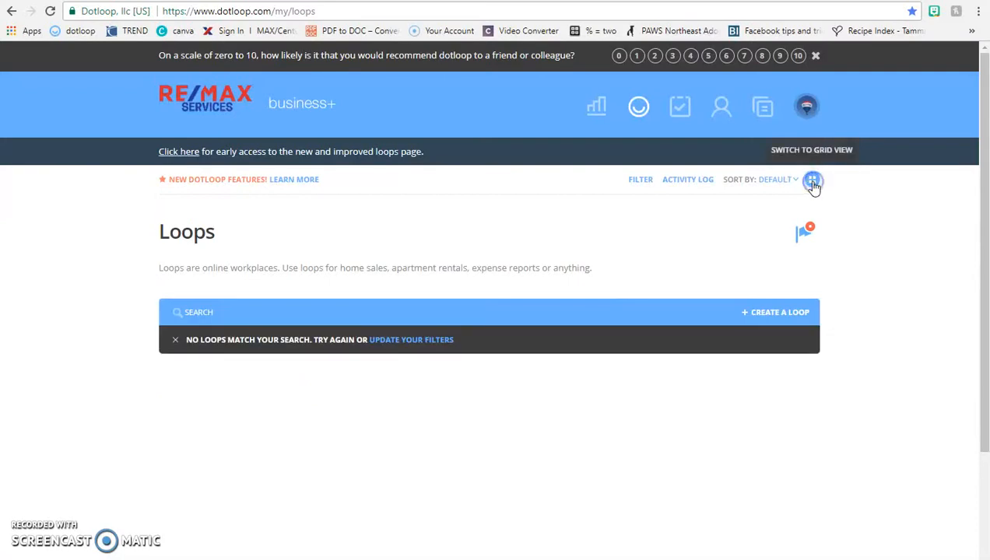
- Create a loop named '123 made up street' using the RE/MAX Listing Packet template
click(782, 314)
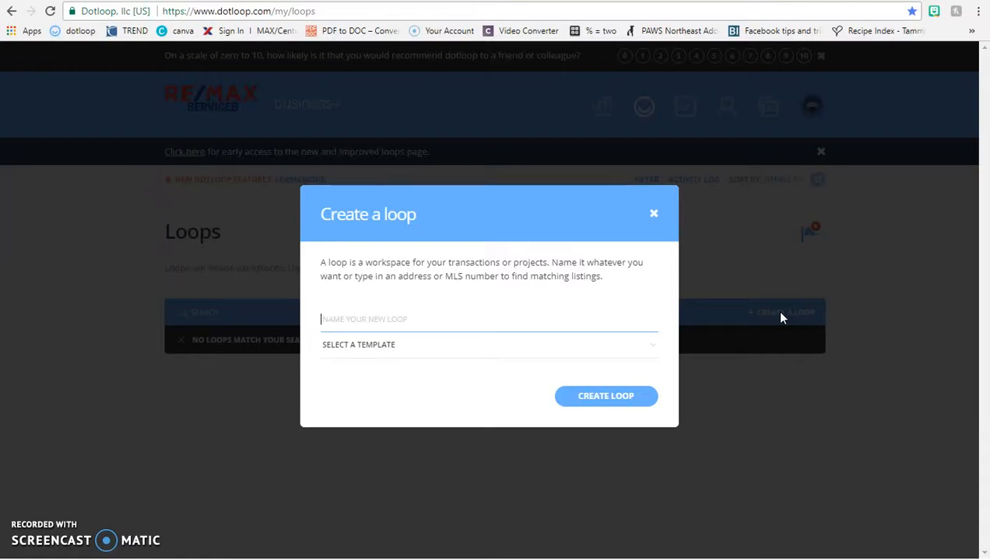
text(123 made)
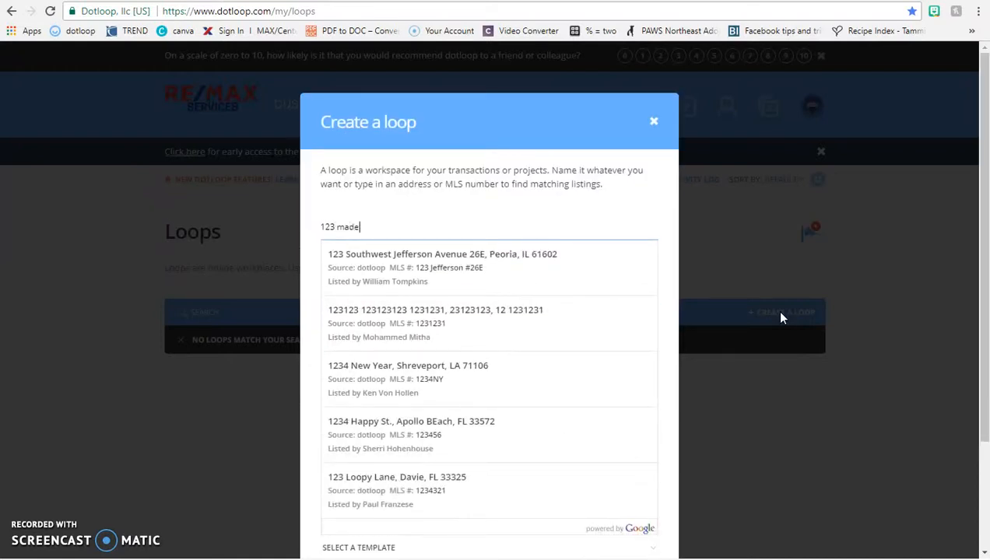
text( up street)
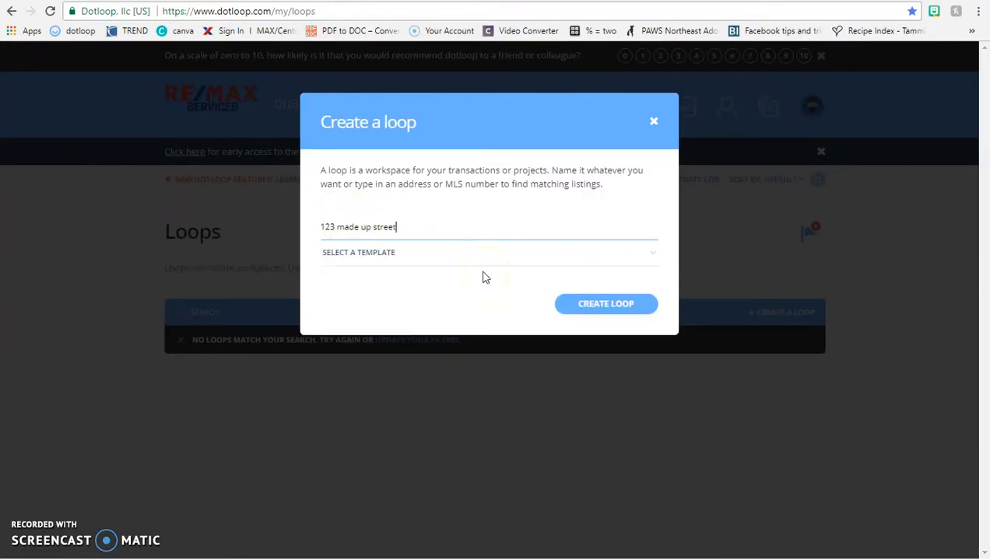
key(BackSpace)
key(BackSpace)
key(BackSpace)
key(BackSpace)
key(BackSpace)
key(BackSpace)
key(BackSpace)
key(BackSpace)
key(BackSpace)
key(BackSpace)
key(BackSpace)
key(BackSpace)
key(BackSpace)
key(BackSpace)
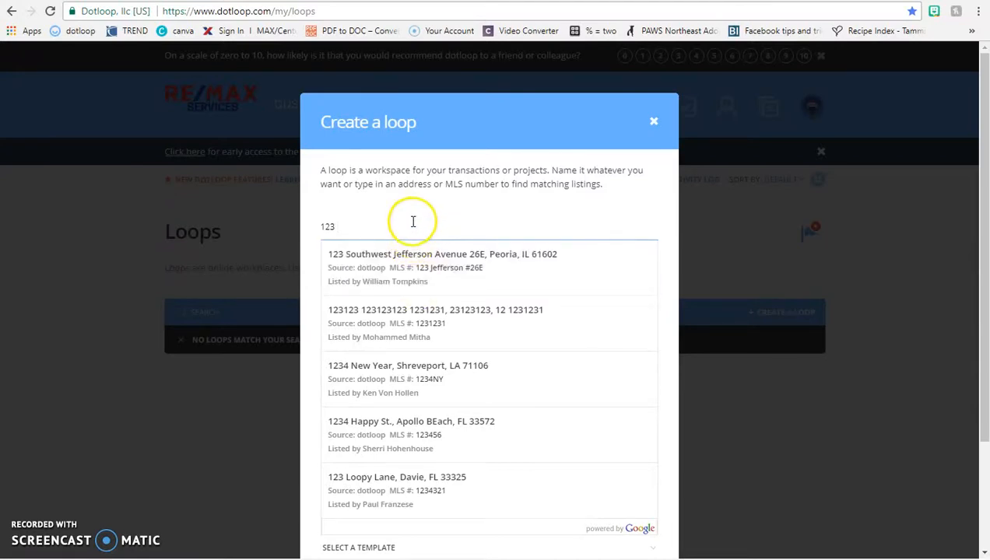
text(made up street)
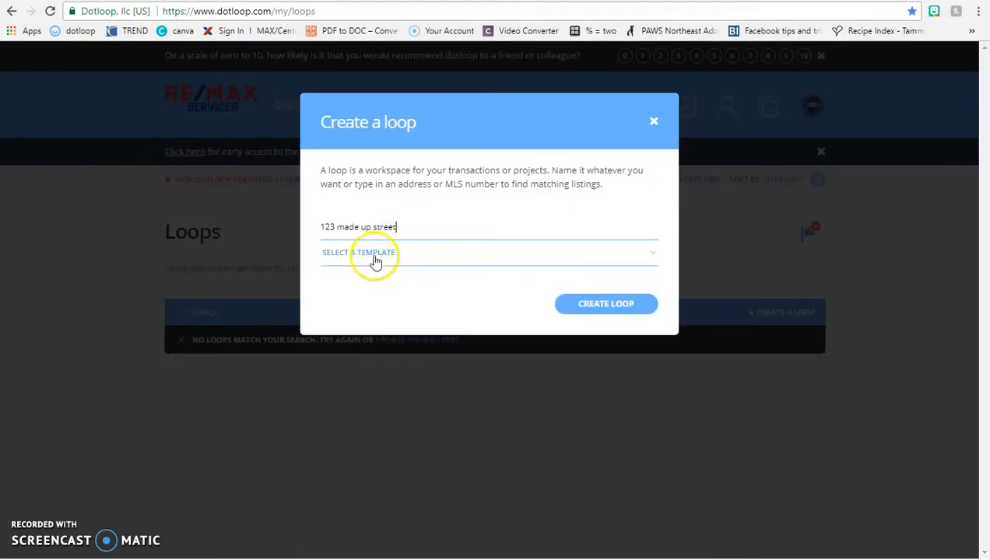
click(340, 262)
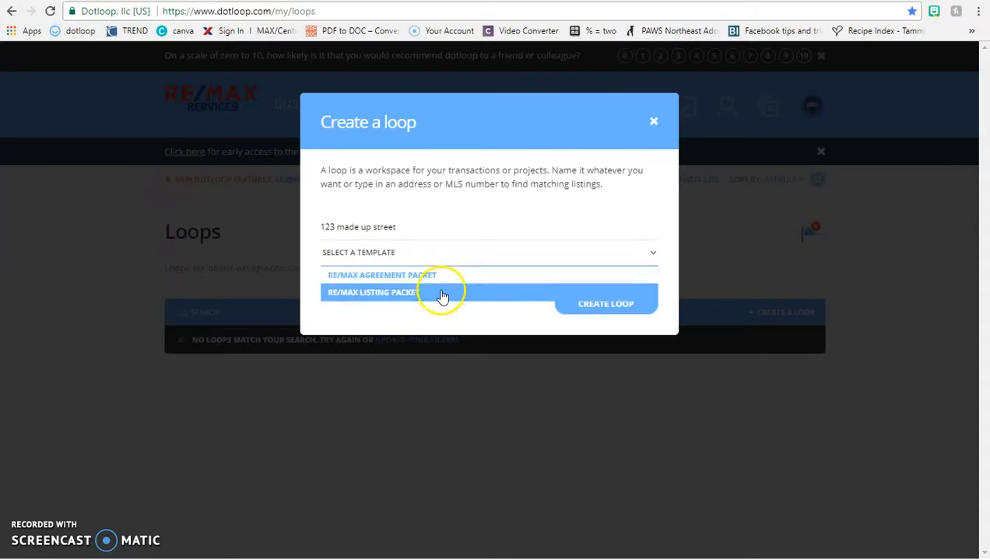
click(441, 294)
click(575, 303)
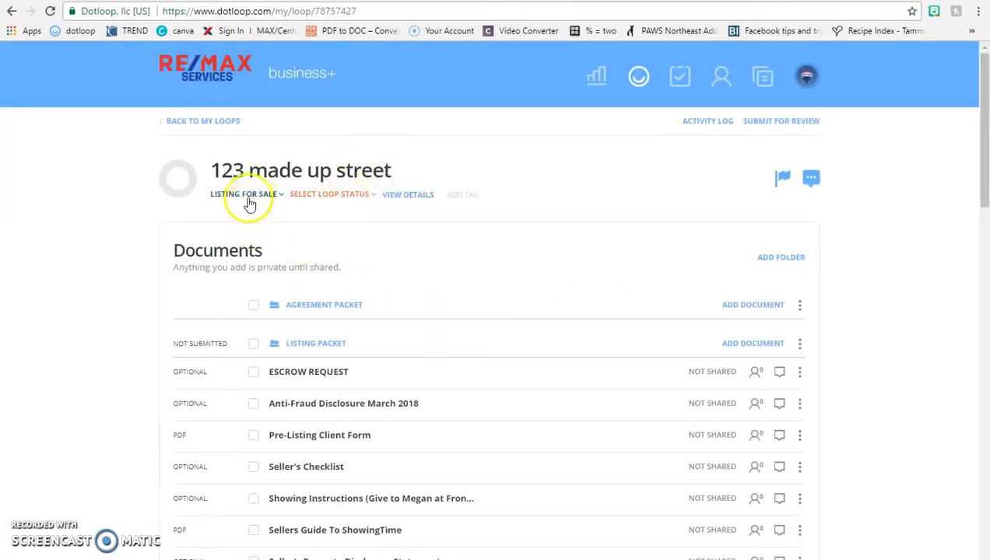
- Look over the new loop's page and change its status to Pre-Listing
scroll(298, 261, down, 1)
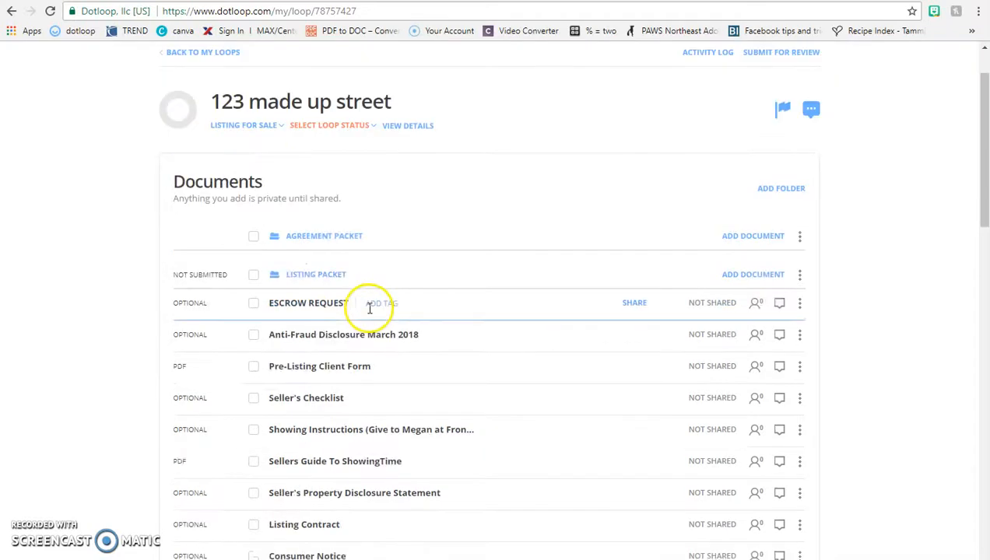
scroll(316, 287, down, 5)
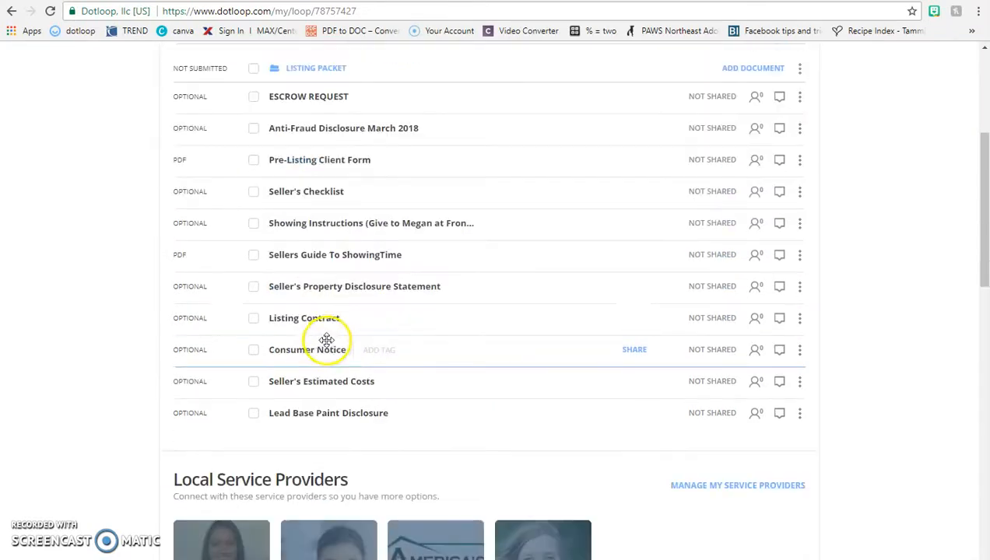
scroll(329, 345, down, 3)
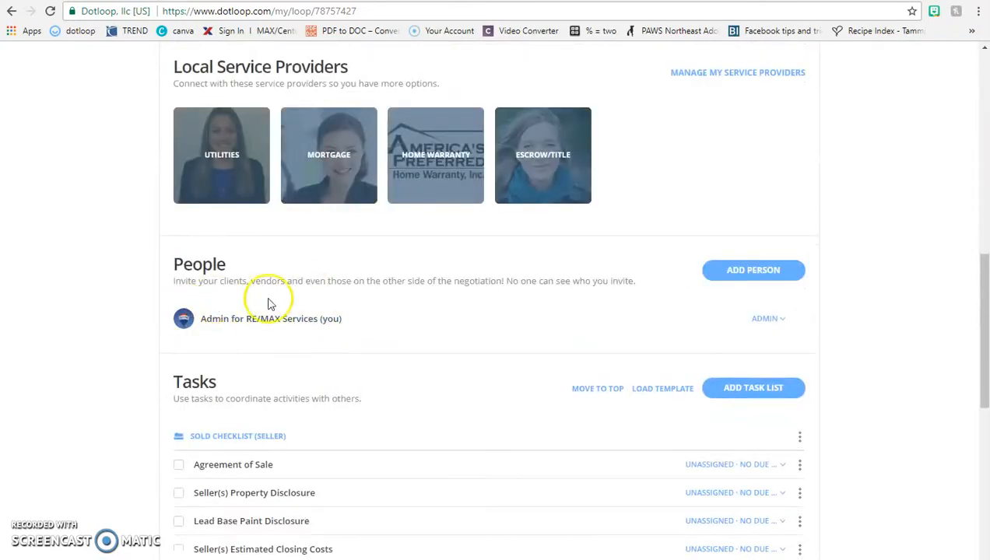
scroll(403, 377, down, 3)
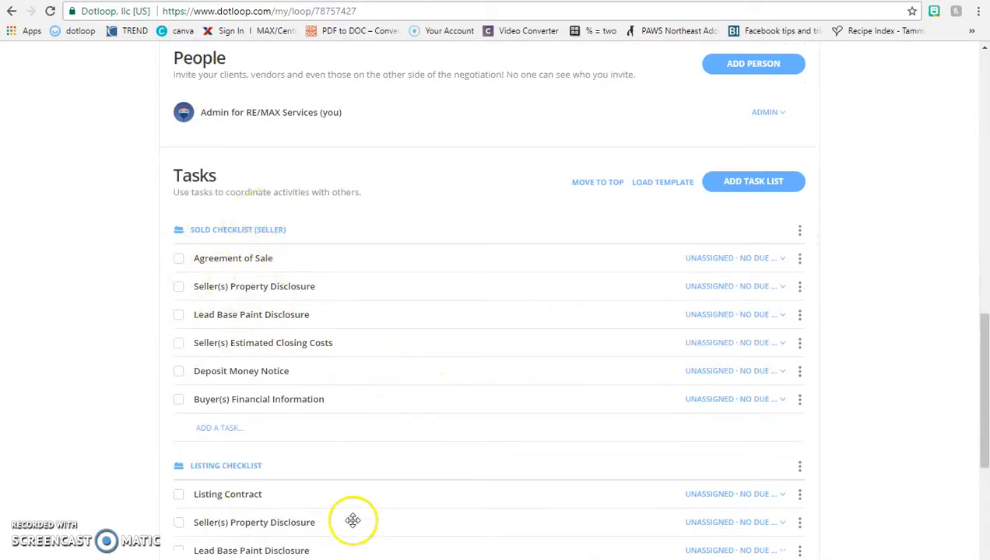
scroll(369, 507, down, 3)
scroll(354, 371, up, 13)
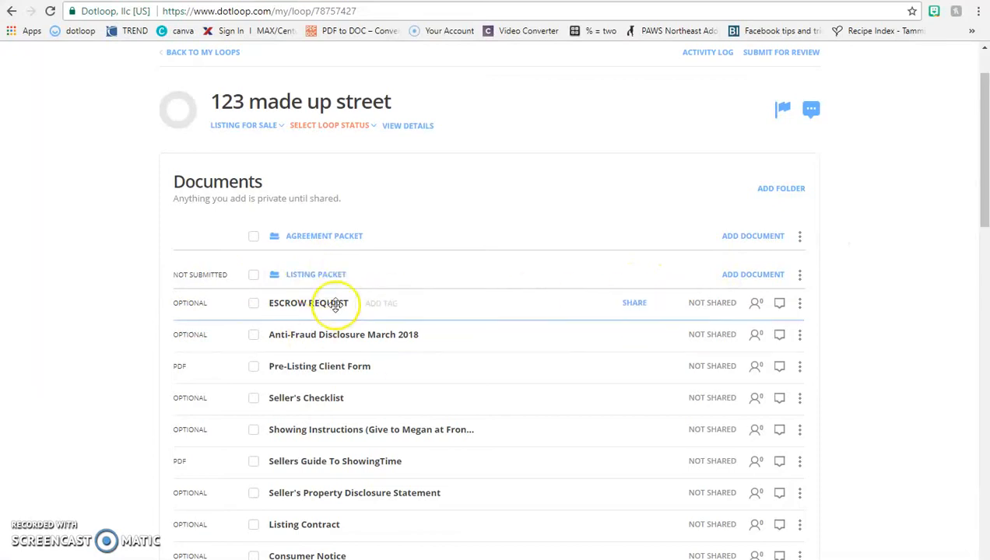
click(319, 126)
click(333, 141)
scroll(400, 282, down, 7)
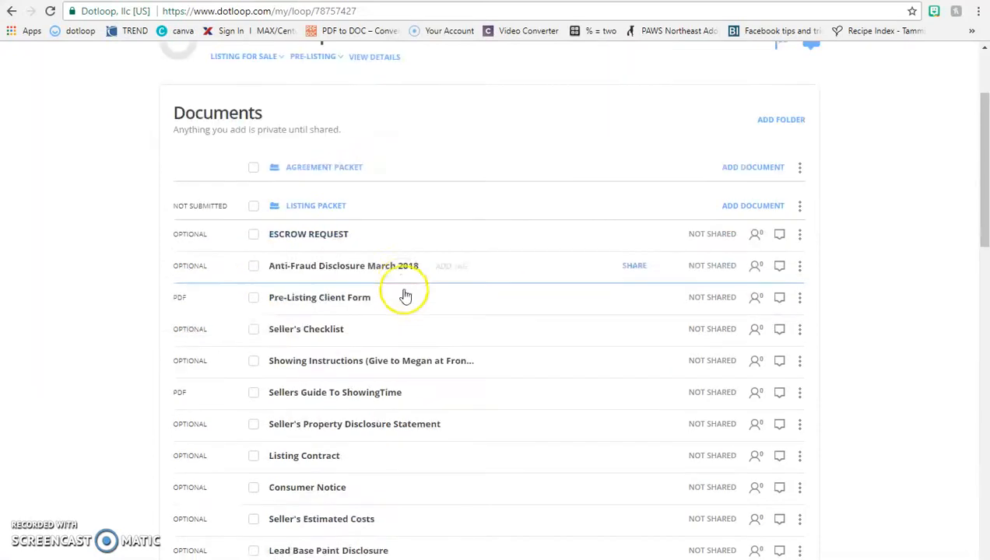
- Add a person with the seller's full name and e-mail, with the role Seller
click(728, 339)
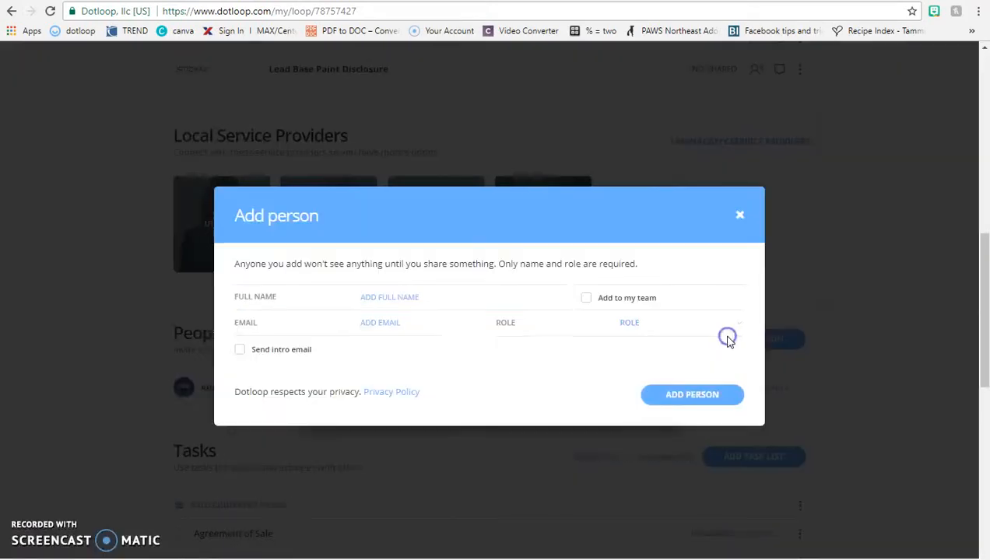
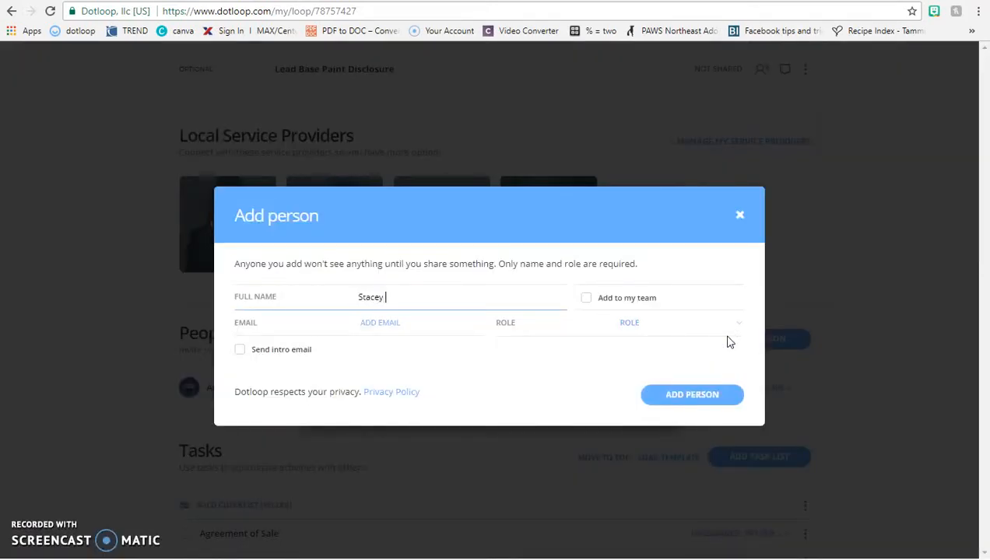
key(Tab)
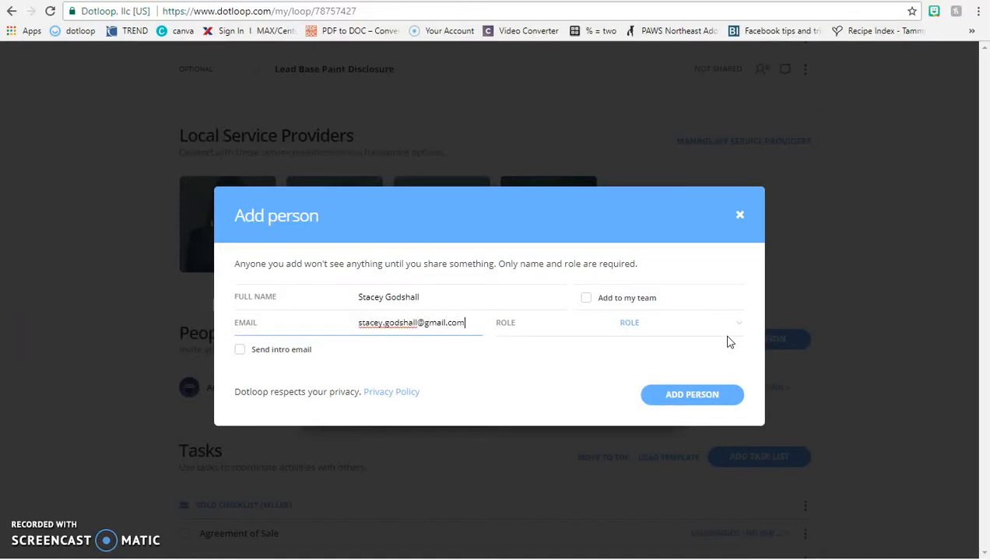
click(648, 327)
click(646, 414)
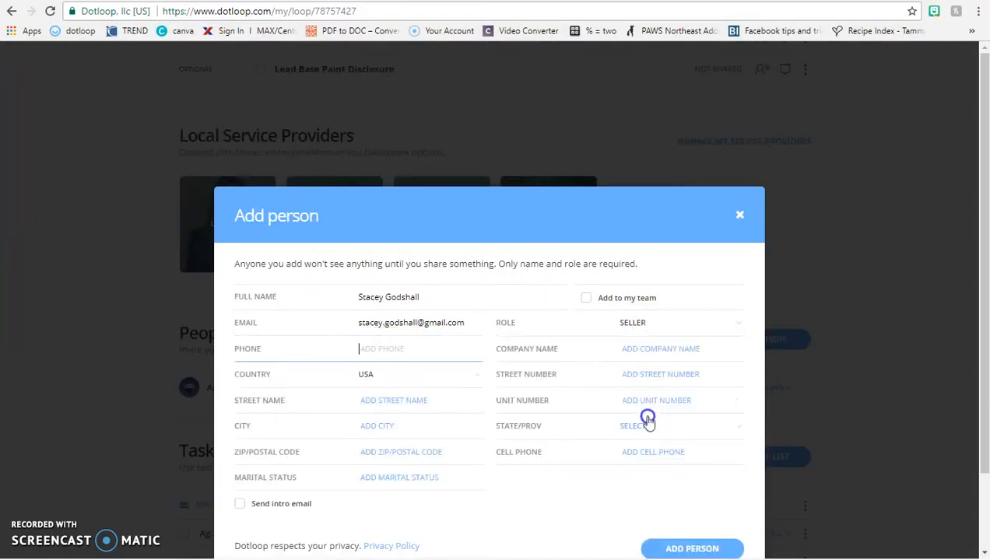
- Send the seller an intro e-mail inviting them to sign in the loop, signed REALTOR
click(240, 427)
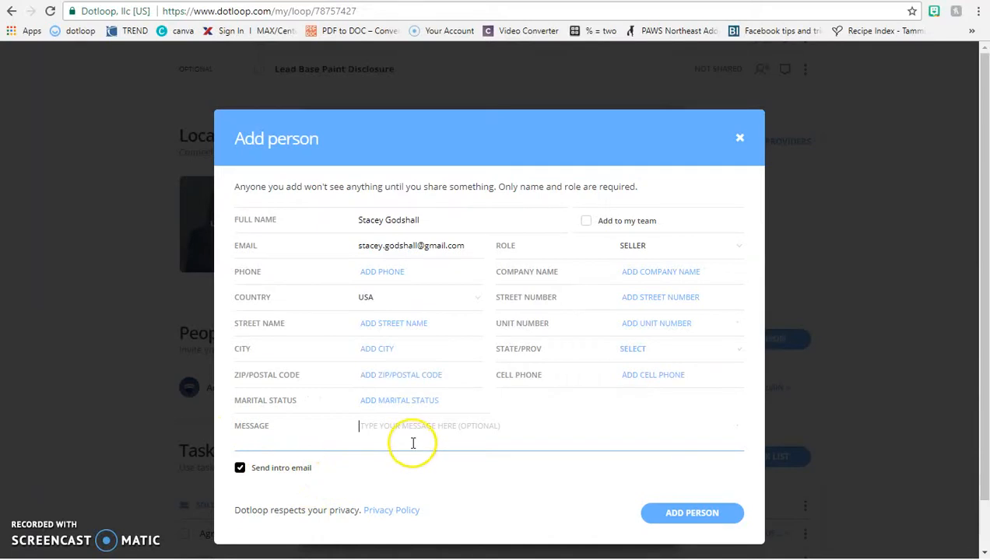
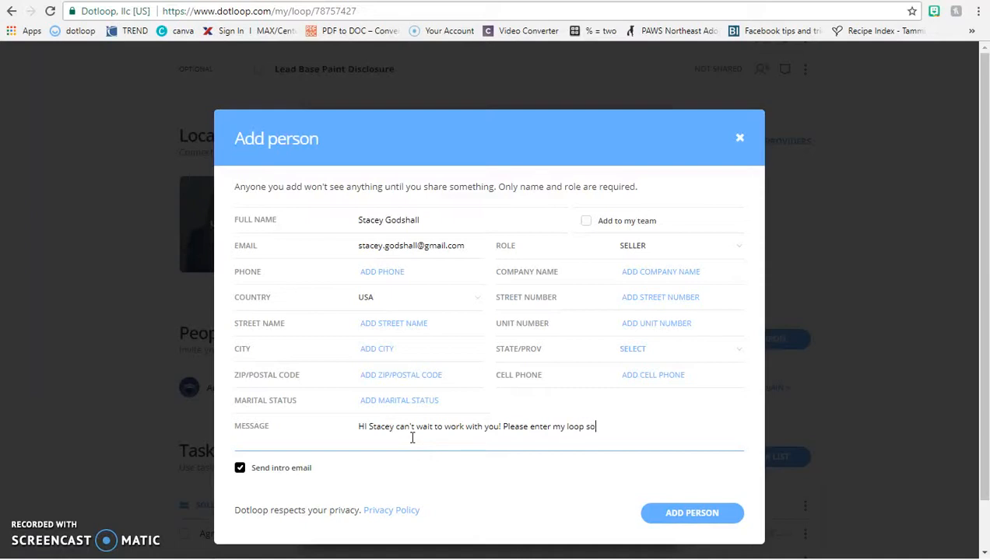
text( we can sign and fill out documents ne)
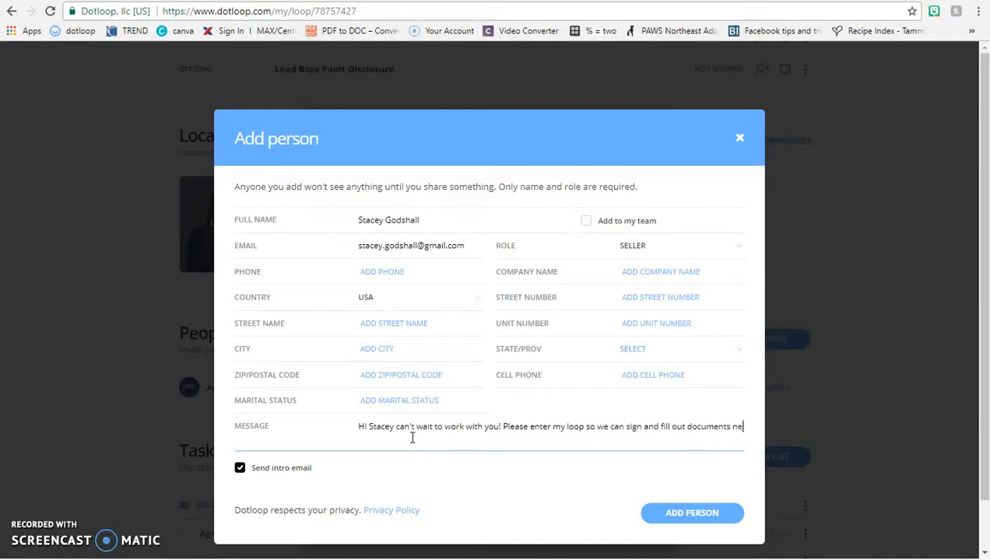
text(eded. All the best --)
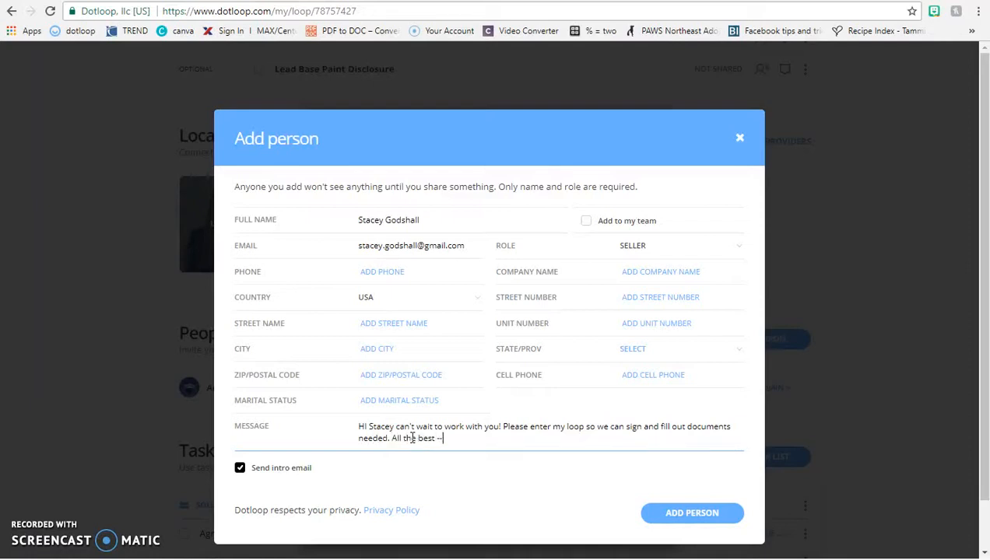
text( REALTOR)
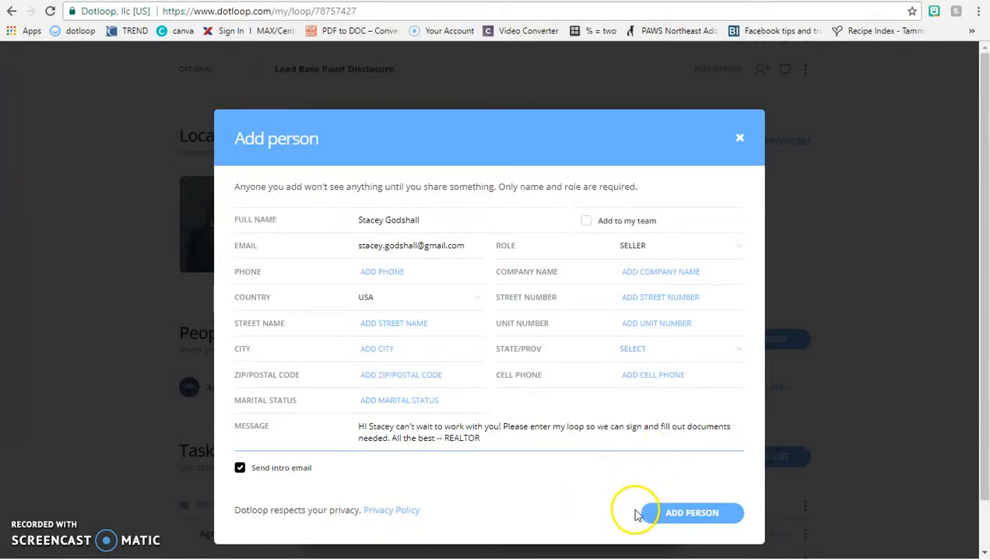
click(665, 513)
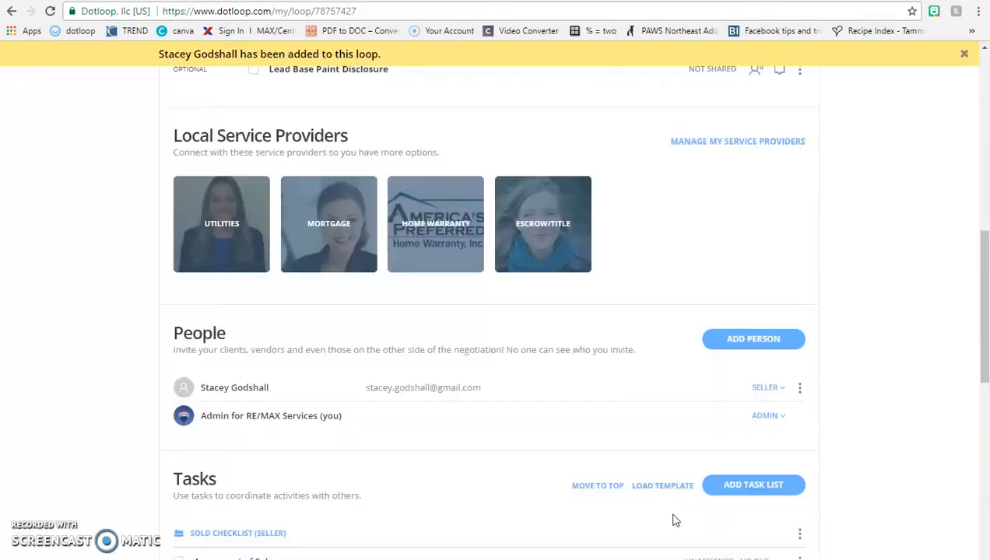
- Open the Listing Contract from the loop's Documents list
scroll(674, 515, up, 8)
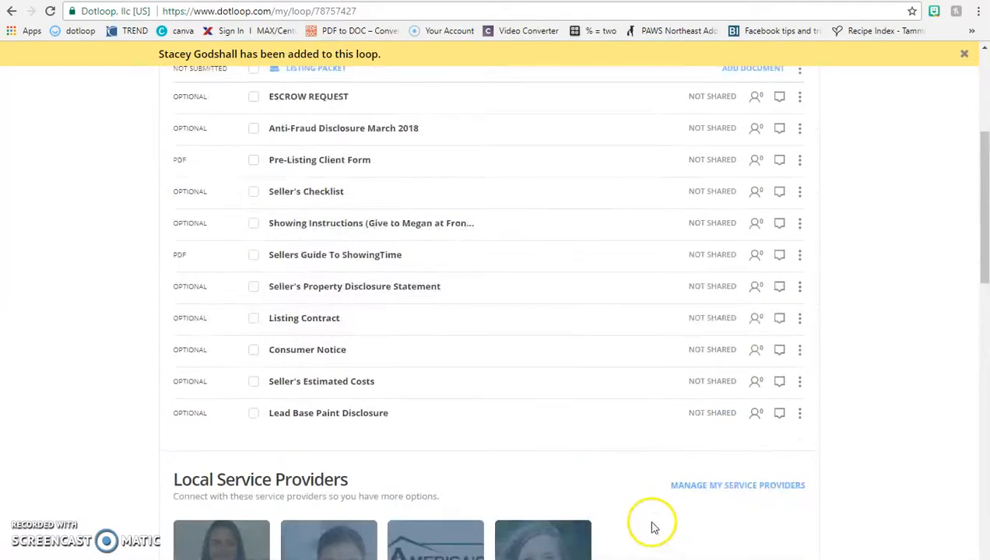
scroll(305, 369, down, 4)
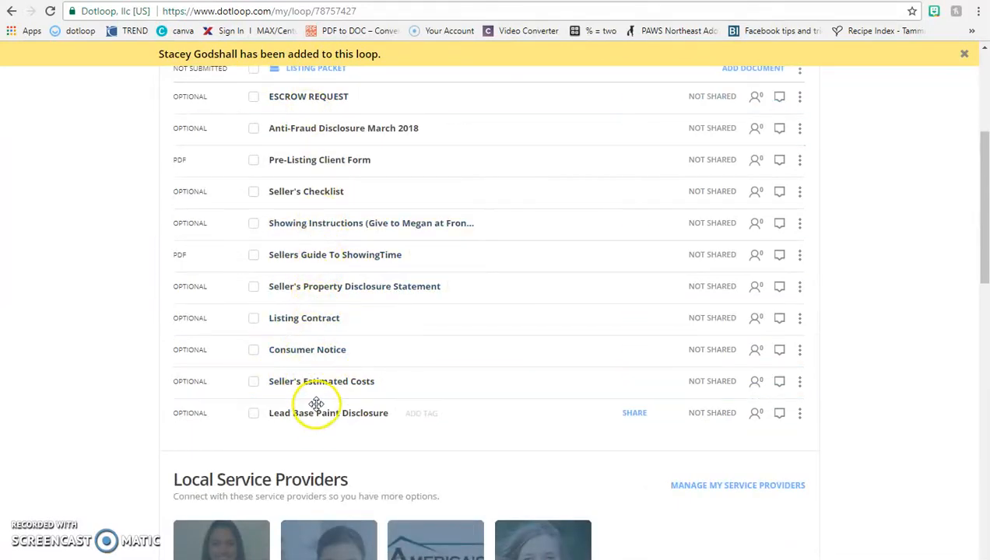
scroll(311, 253, up, 2)
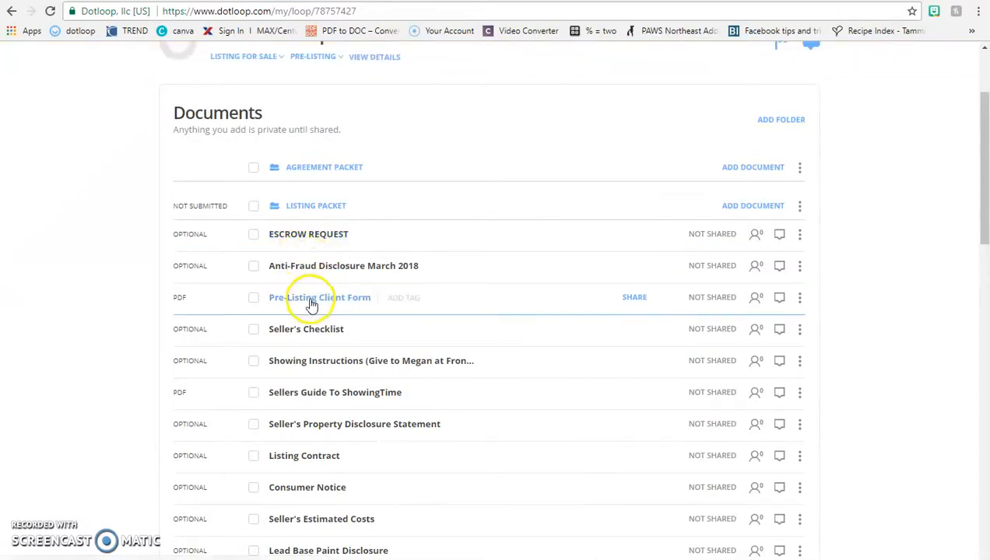
scroll(311, 311, down, 2)
click(318, 322)
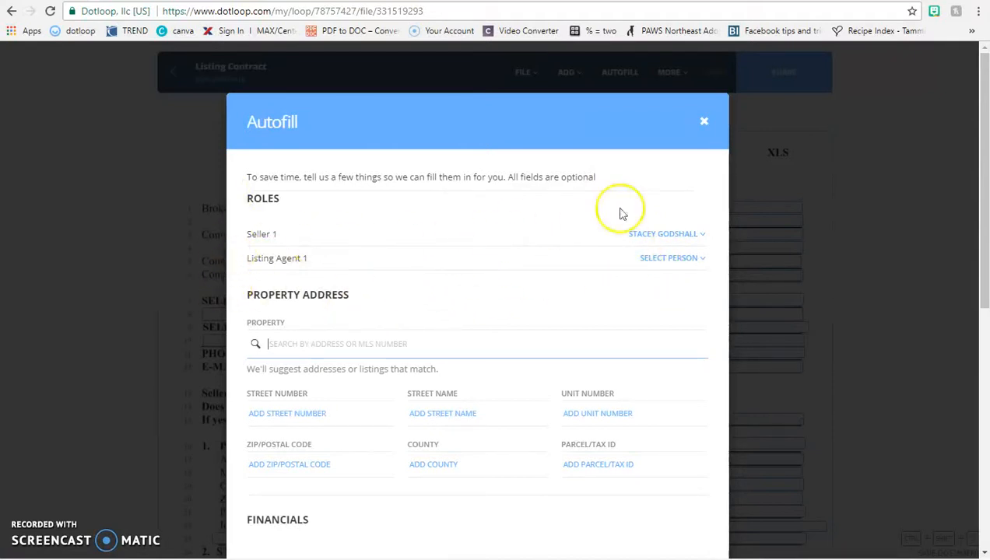
- Autofill the Listing Contract with RE/MAX Services as Listing Agent 1 and property 123 Made Up Street
click(667, 258)
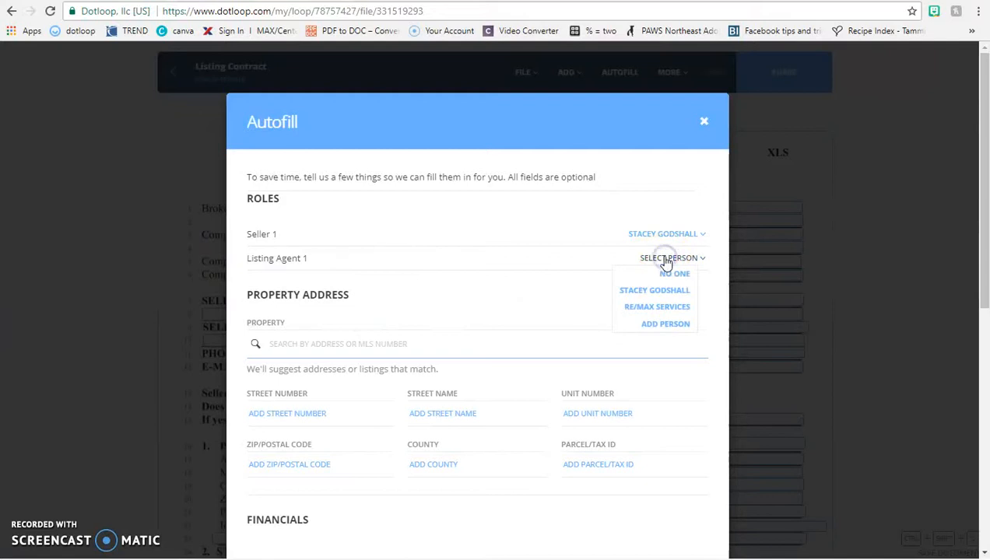
click(670, 308)
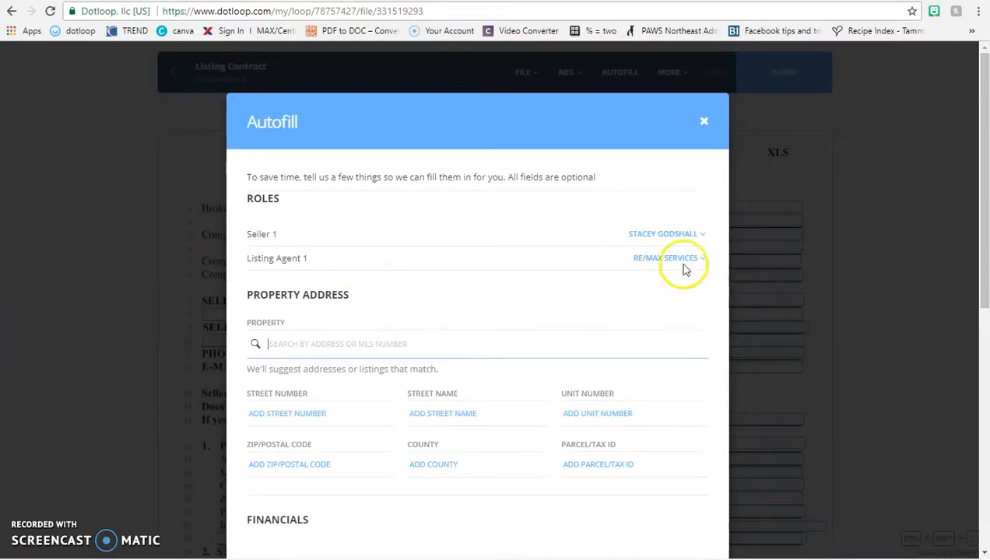
scroll(576, 269, down, 1)
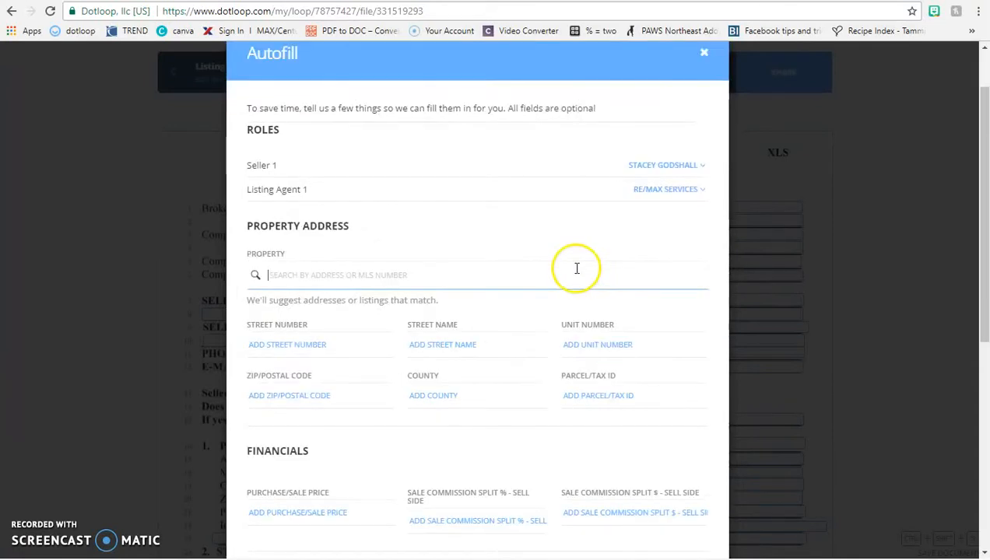
scroll(570, 268, down, 1)
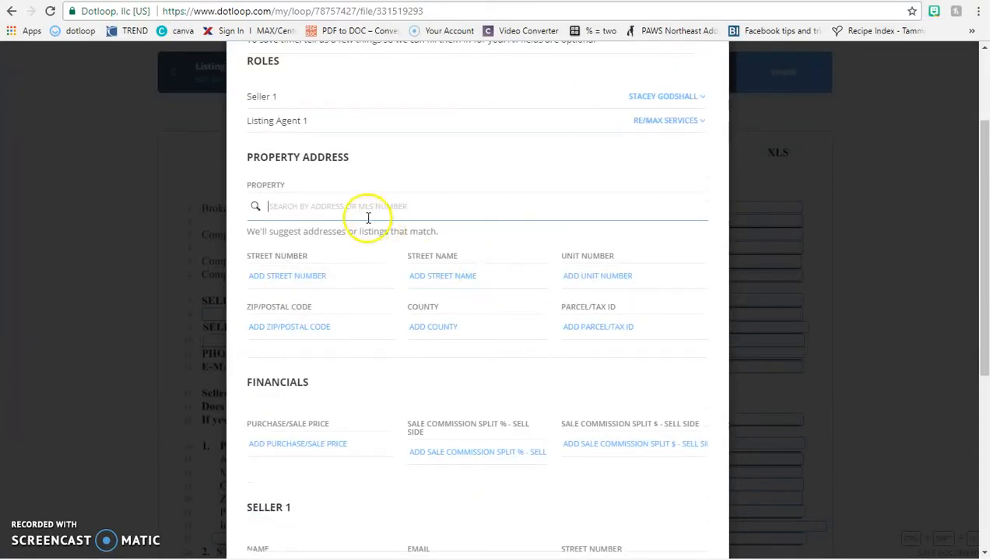
text(m)
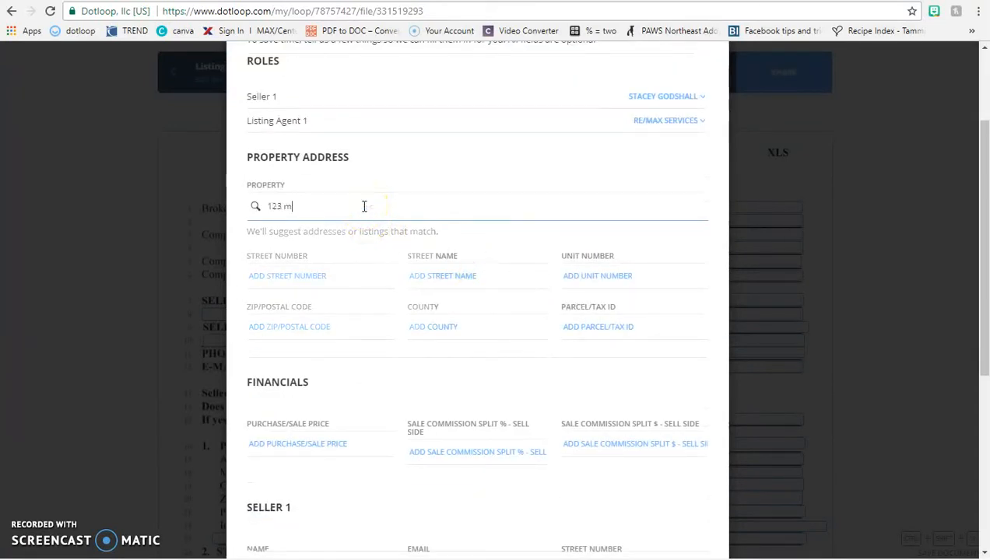
key(BackSpace)
text(Made Up Street)
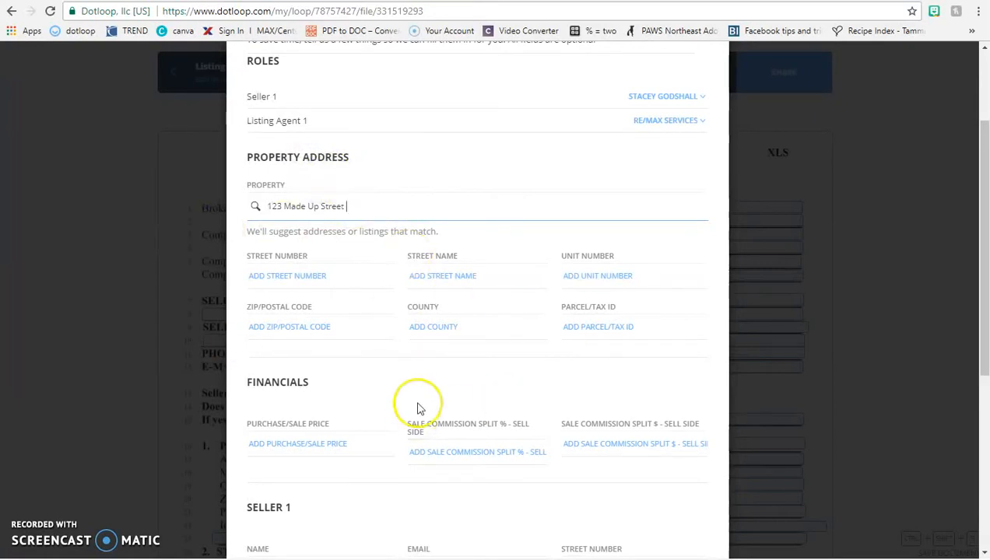
scroll(417, 409, down, 2)
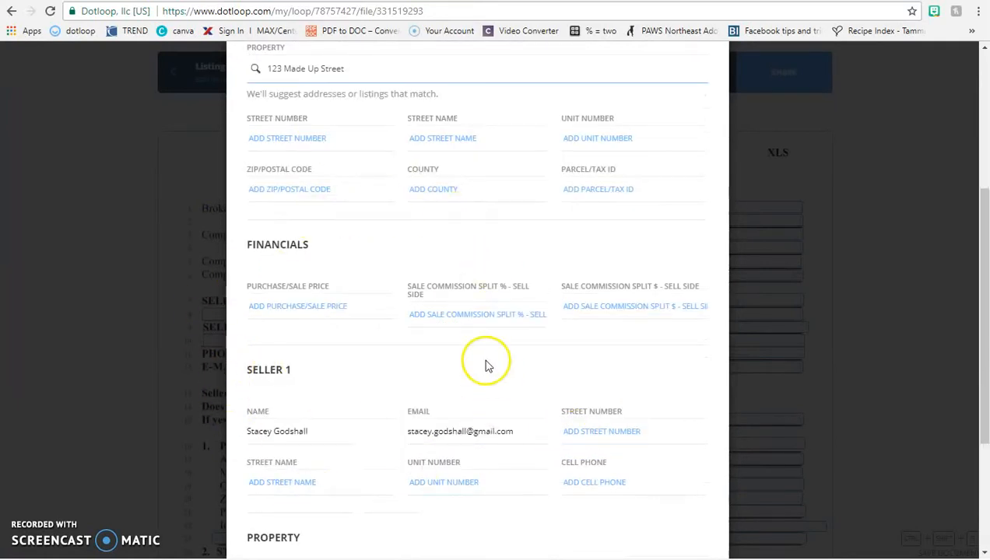
scroll(484, 365, down, 3)
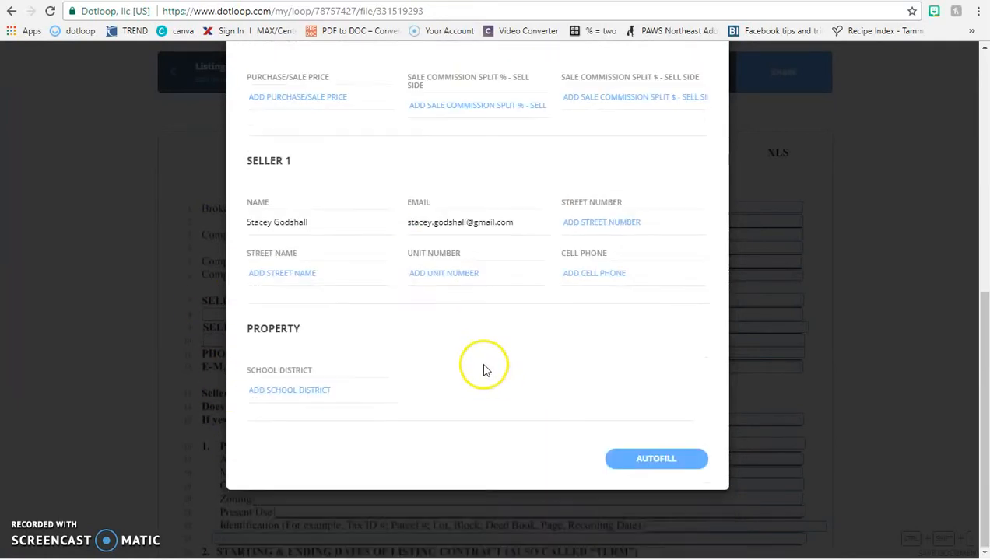
click(666, 464)
click(617, 390)
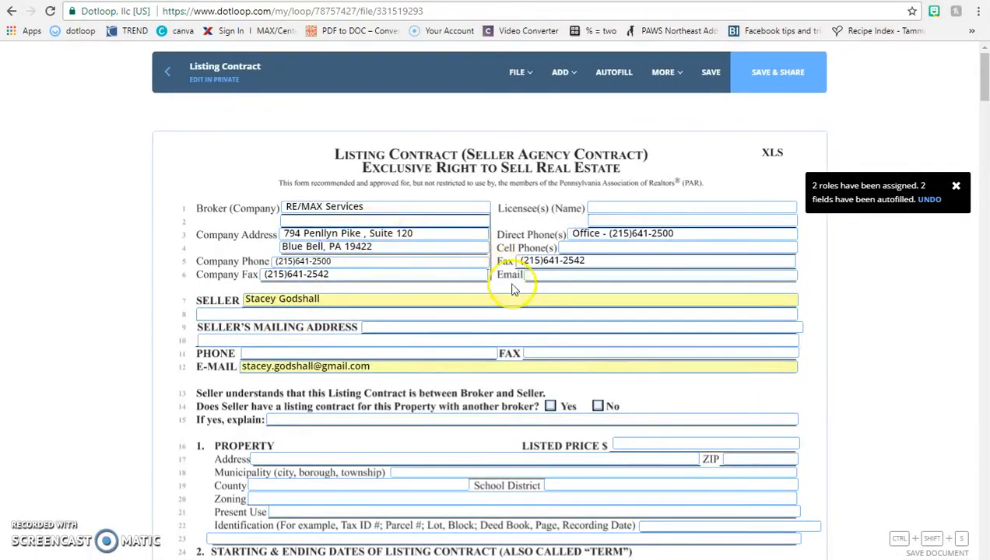
- Review page 1 of the Listing Contract for the autofilled RE/MAX Services and seller details
scroll(518, 303, down, 5)
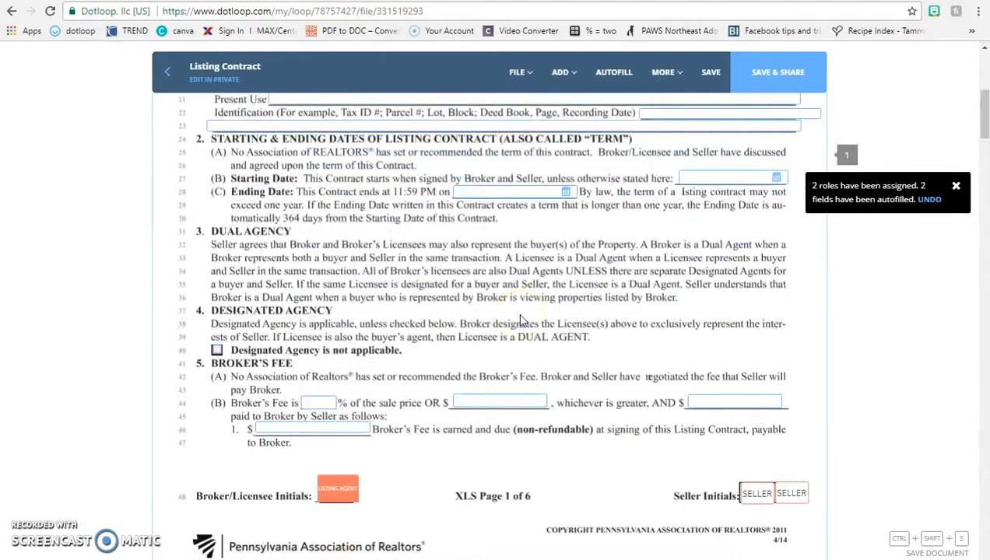
scroll(521, 321, up, 4)
click(441, 186)
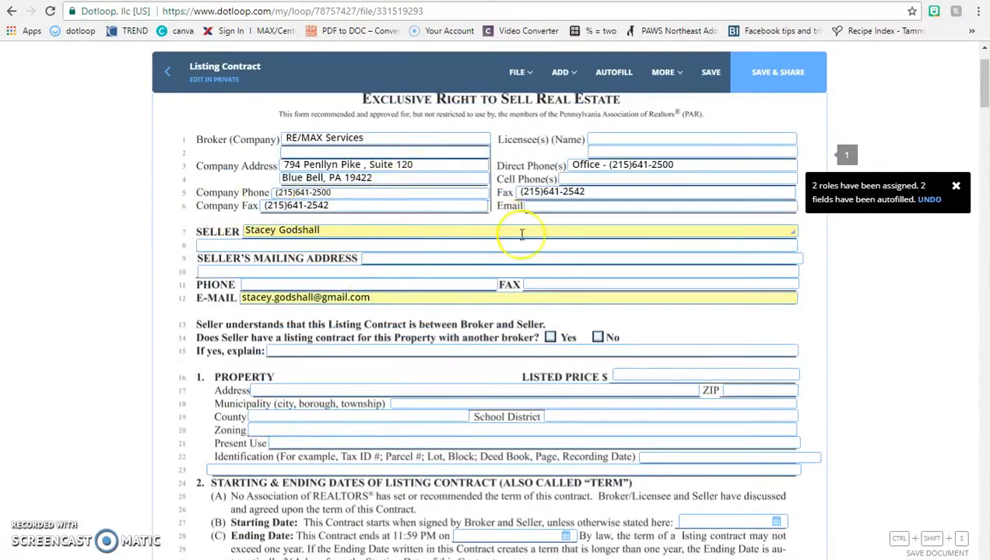
scroll(503, 283, down, 5)
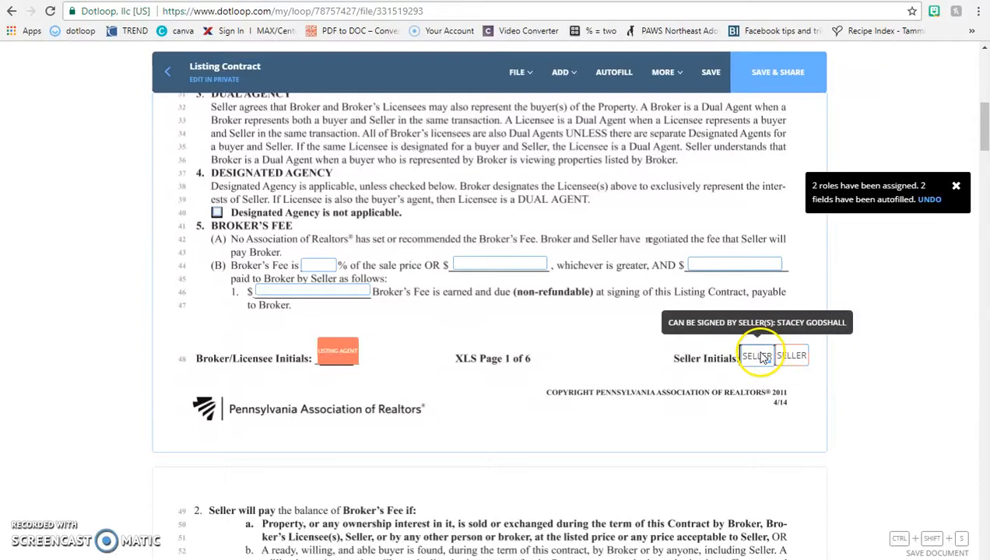
- Assign the first Seller Initials box to the seller, set the second to No One, and save
click(757, 355)
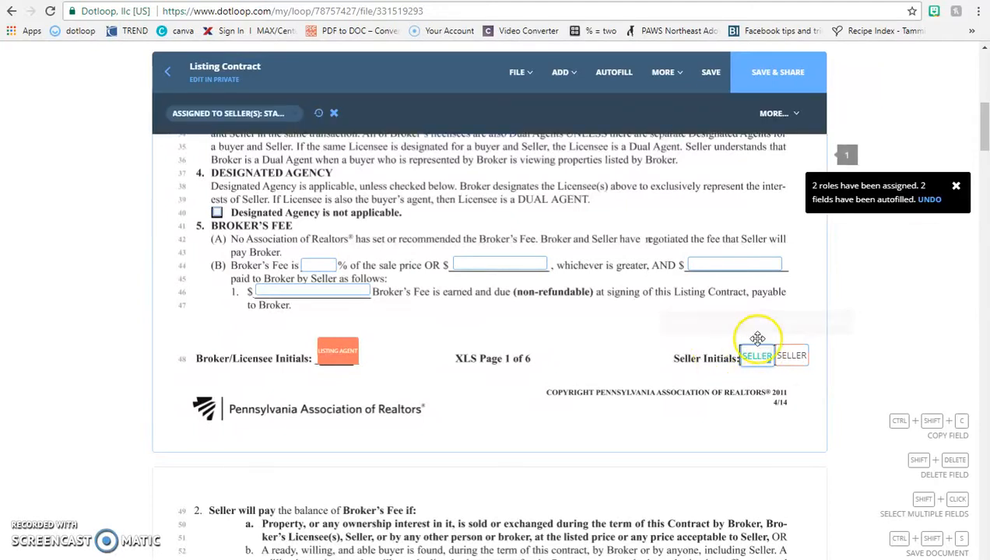
click(175, 113)
click(201, 145)
click(791, 356)
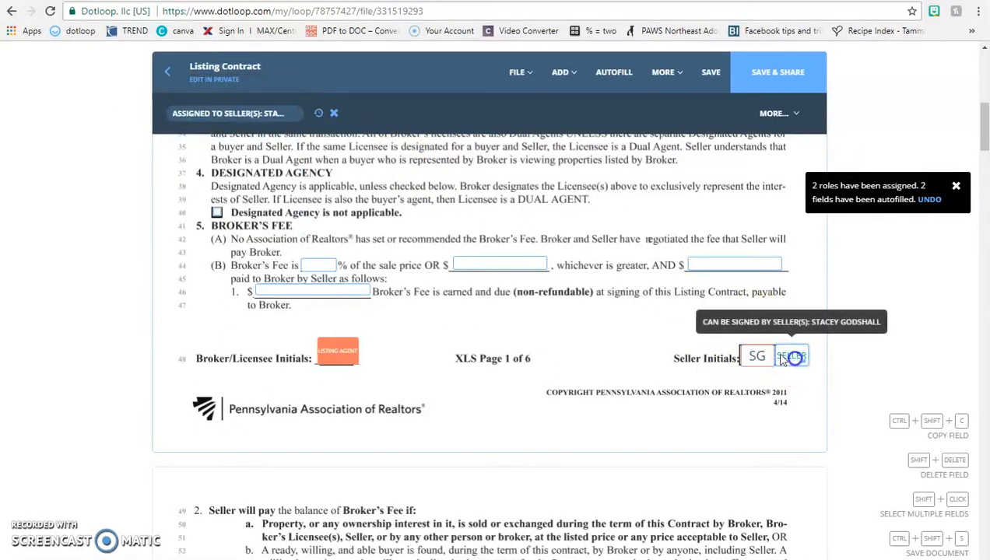
click(265, 121)
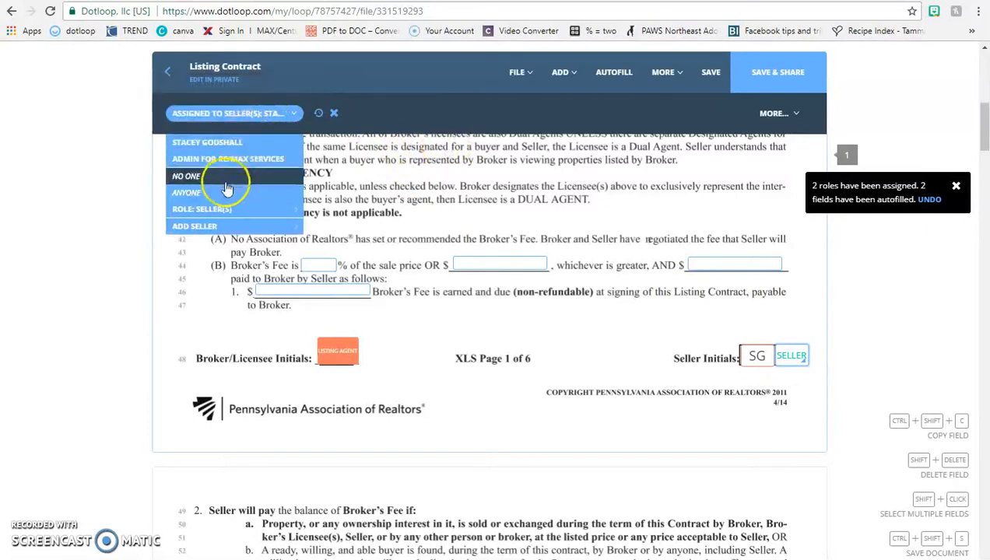
click(191, 176)
click(766, 392)
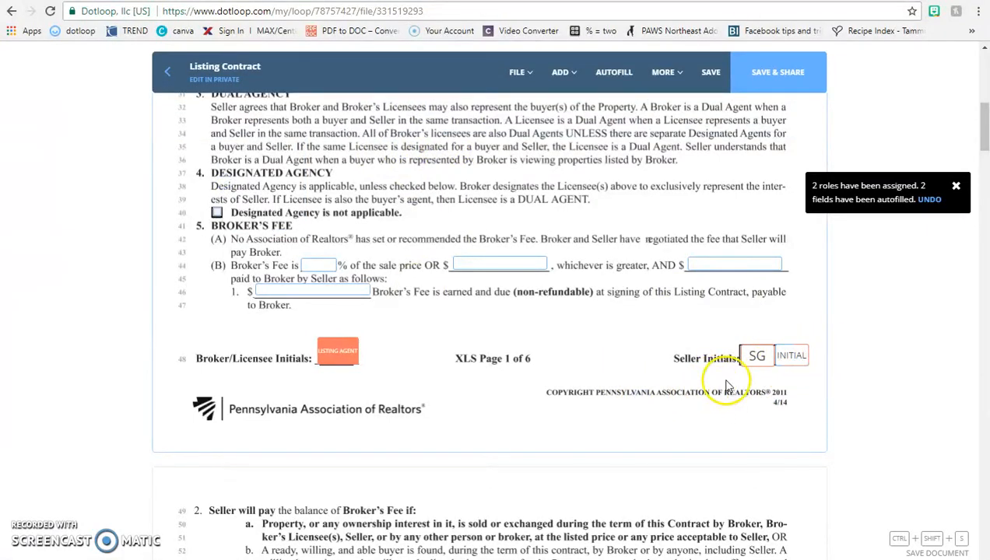
click(711, 73)
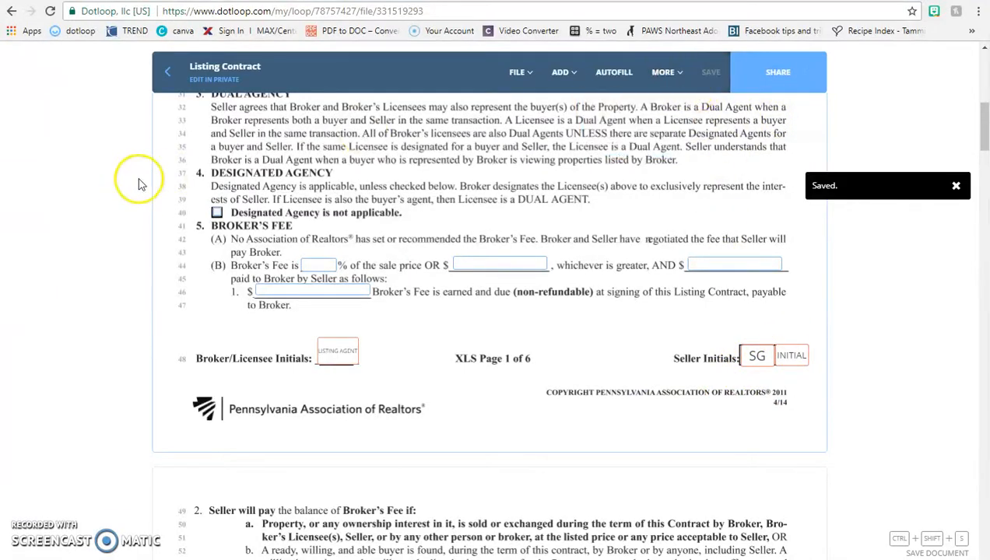
click(167, 68)
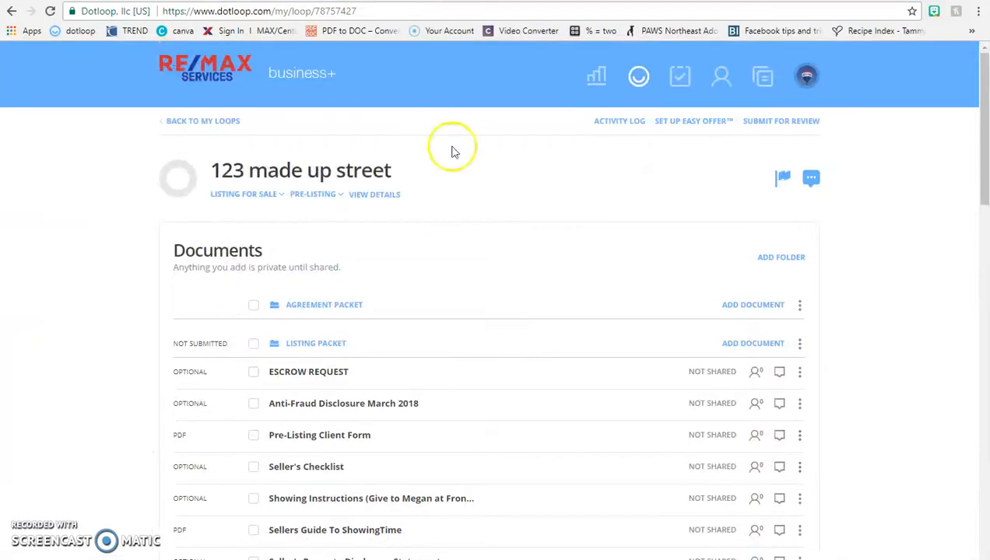
- Open the loop's details and settings page and find the Property Address section
click(375, 196)
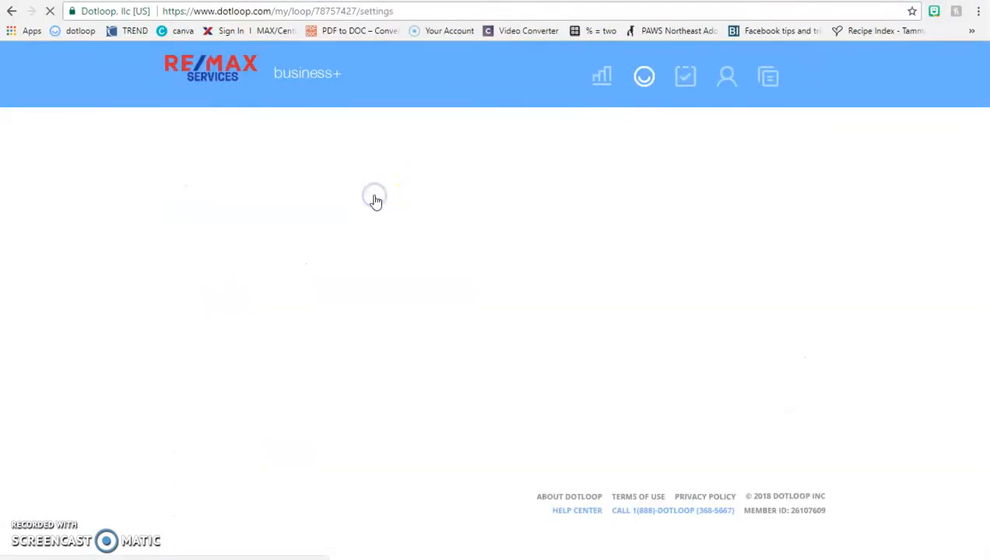
scroll(375, 201, down, 1)
scroll(375, 202, down, 6)
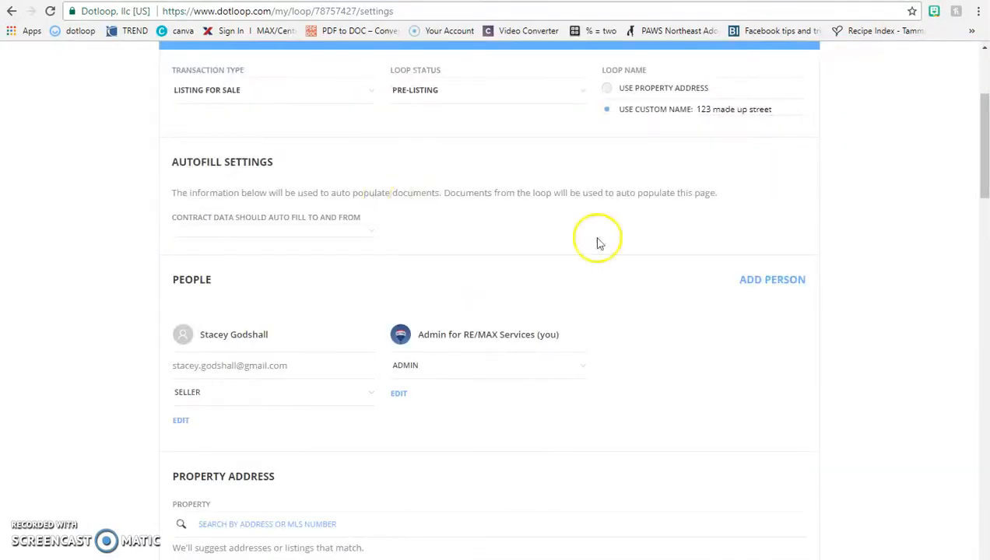
scroll(567, 364, up, 3)
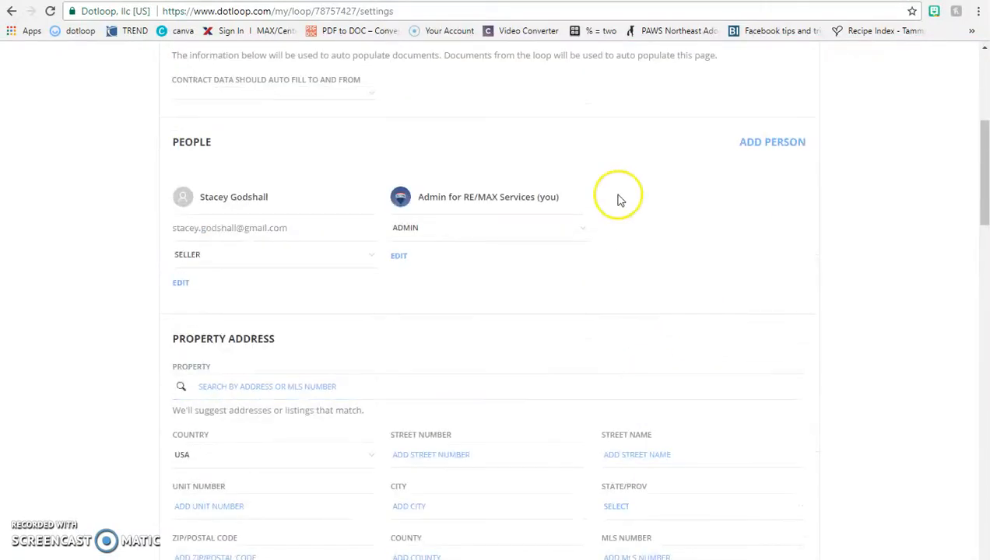
scroll(376, 306, down, 2)
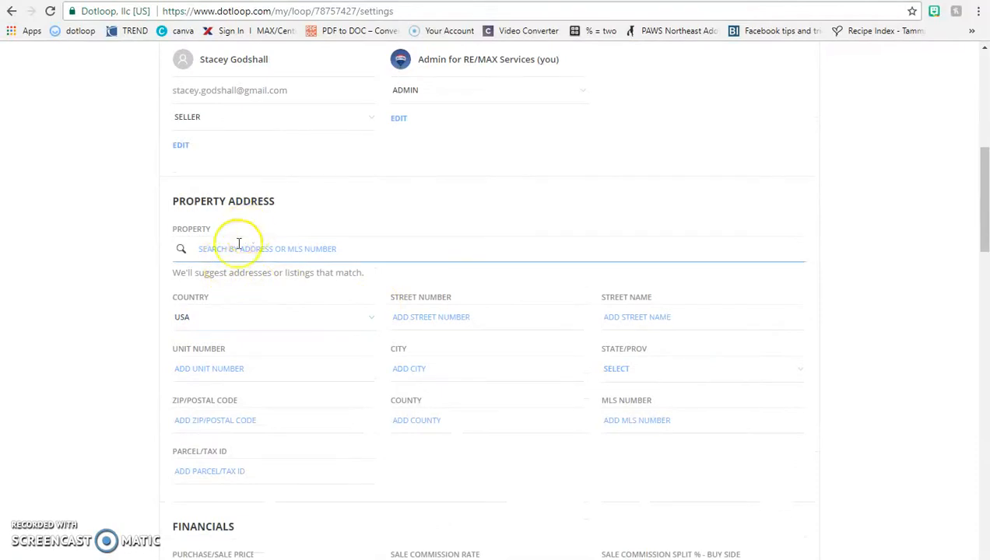
- Enter the property address as 123 Made Up Street, Blue Bell, PA 19422
click(287, 245)
text(123 )
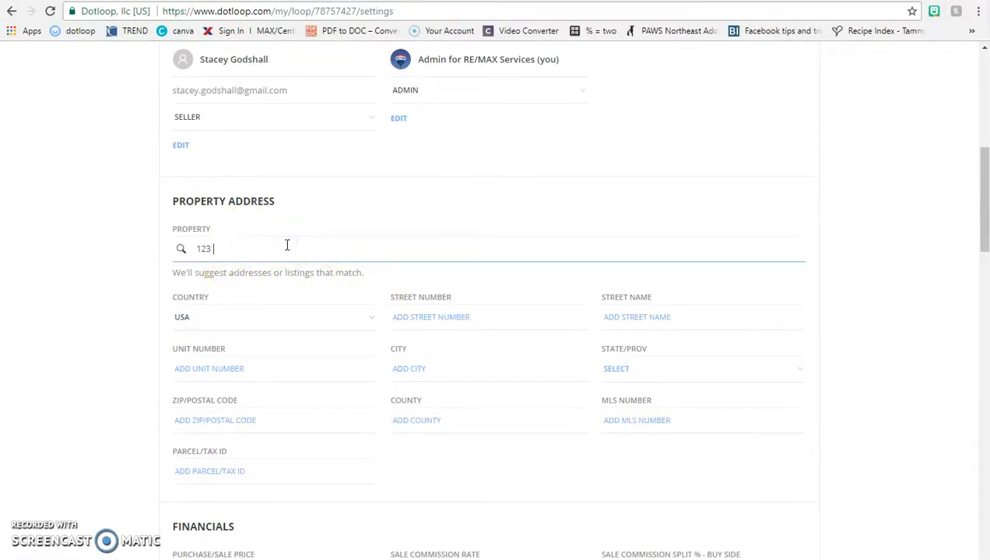
text(Made Up Street)
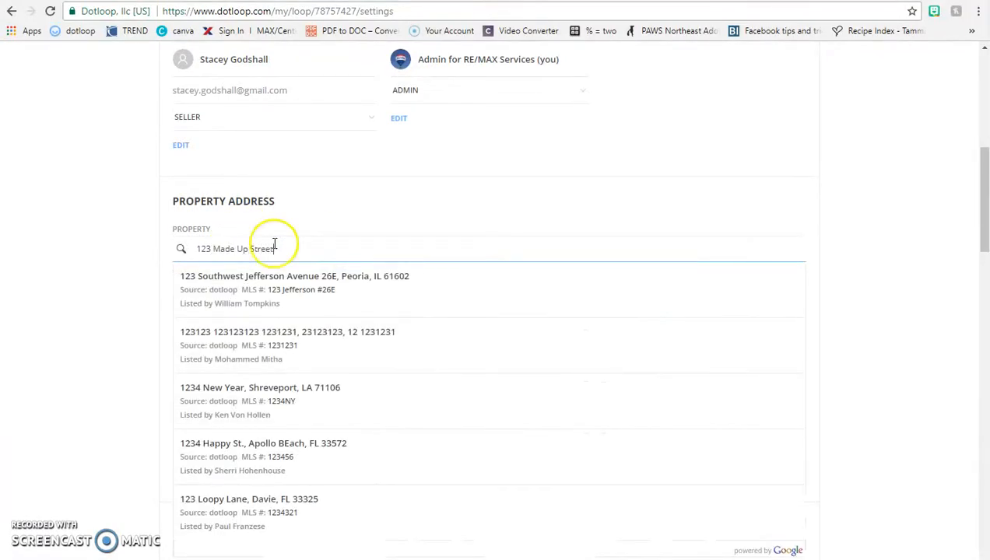
click(142, 312)
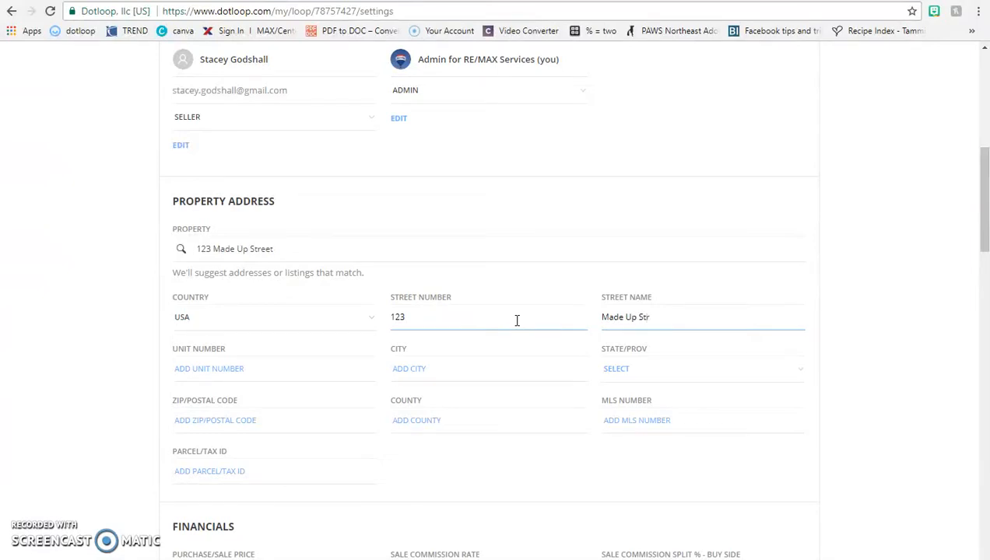
click(318, 368)
click(445, 367)
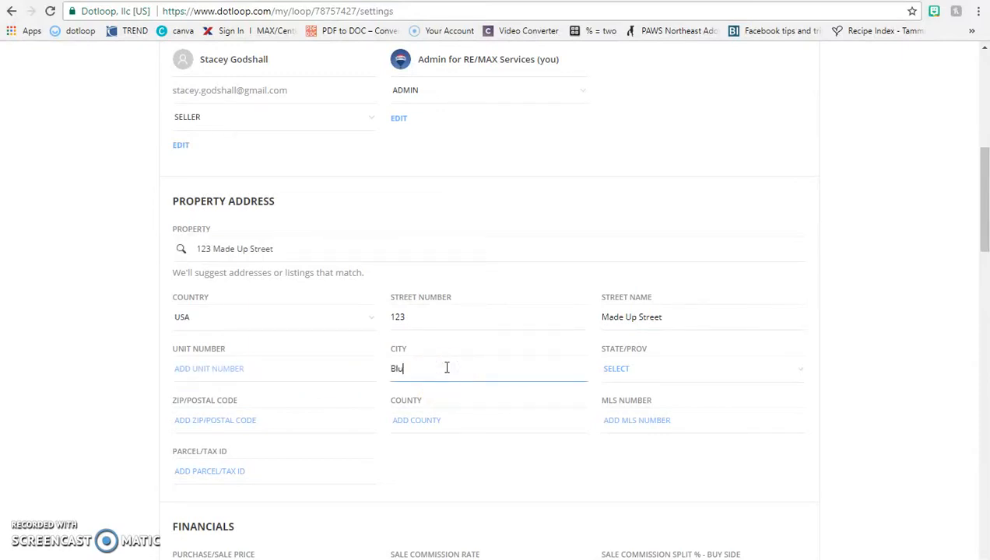
key(Tab)
key(p)
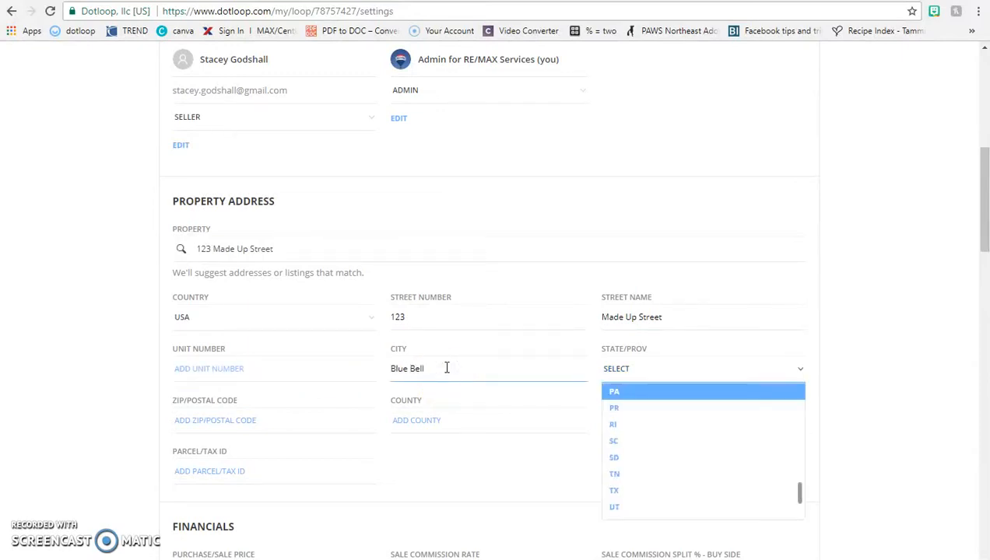
key(Tab)
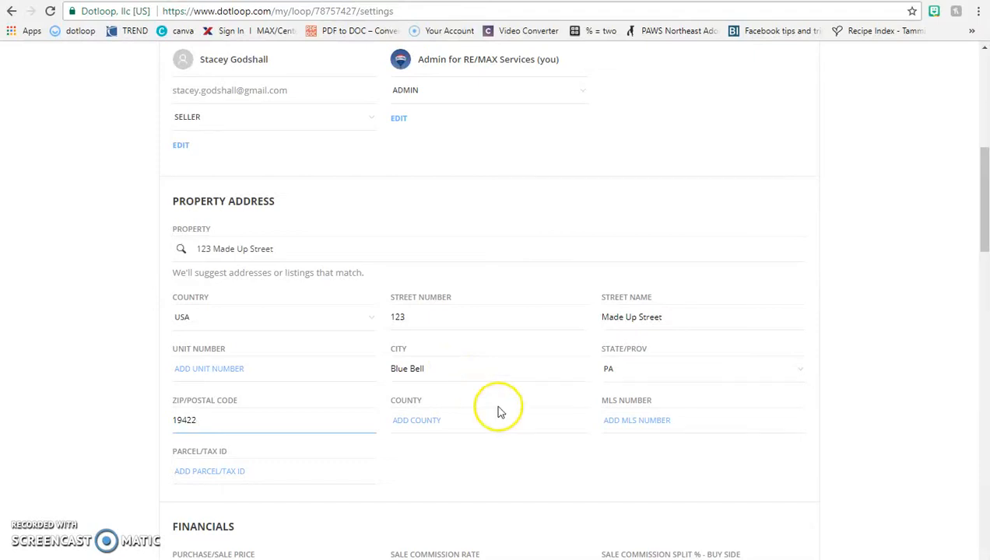
click(554, 483)
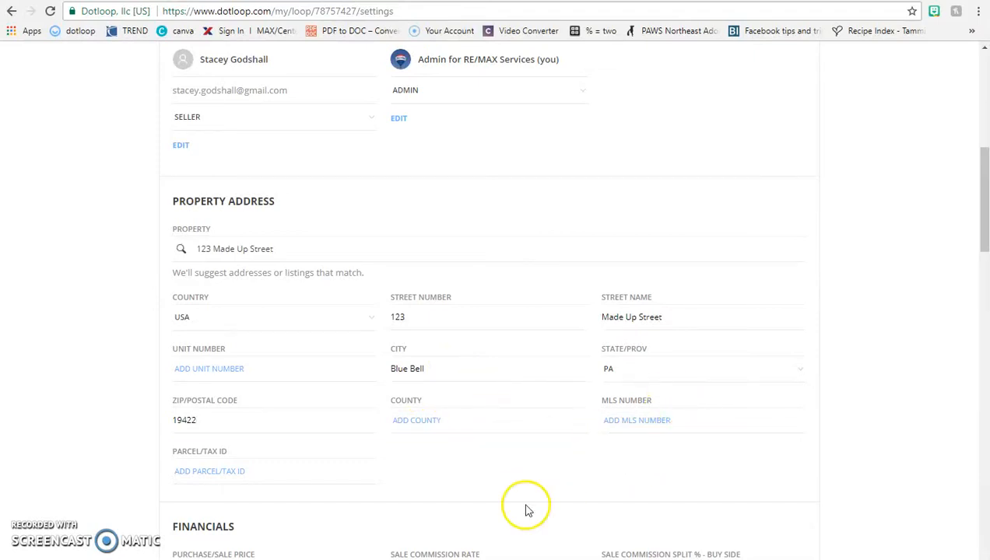
- Save the loop details with the Blue Bell, PA 19422 address from the bottom of the page
scroll(248, 523, down, 3)
scroll(173, 404, down, 2)
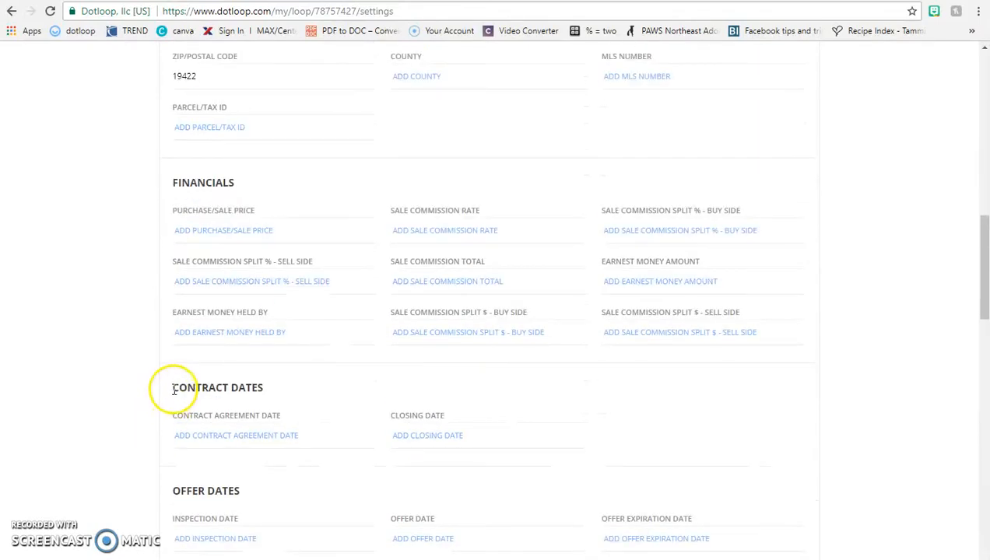
scroll(243, 371, down, 3)
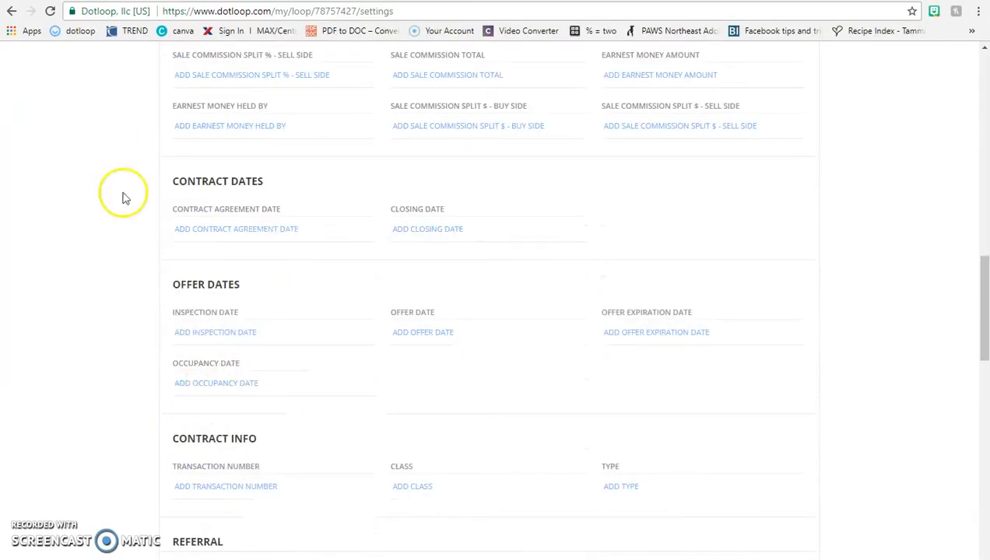
scroll(241, 451, down, 2)
scroll(242, 377, down, 3)
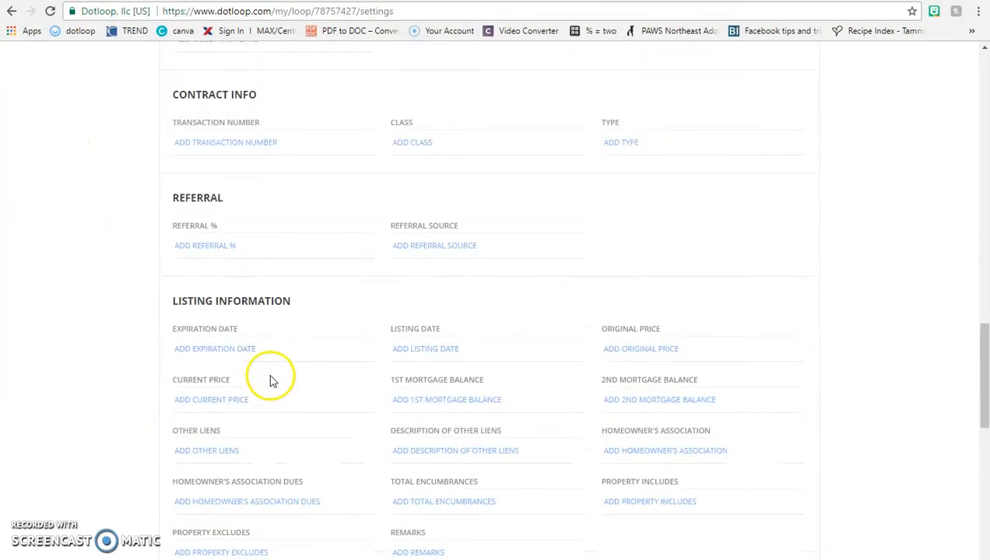
scroll(270, 380, down, 6)
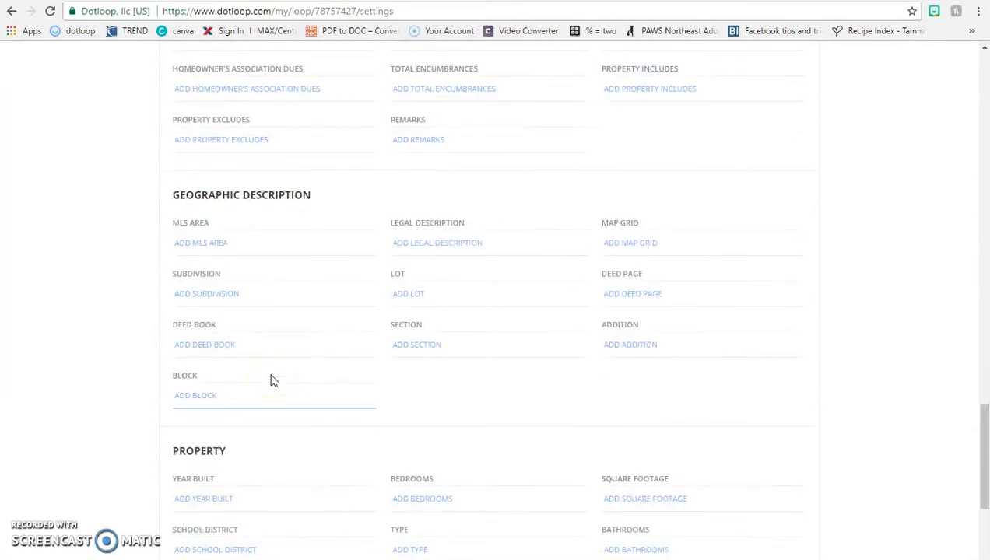
scroll(273, 378, down, 2)
scroll(280, 372, down, 2)
click(752, 405)
scroll(442, 379, up, 20)
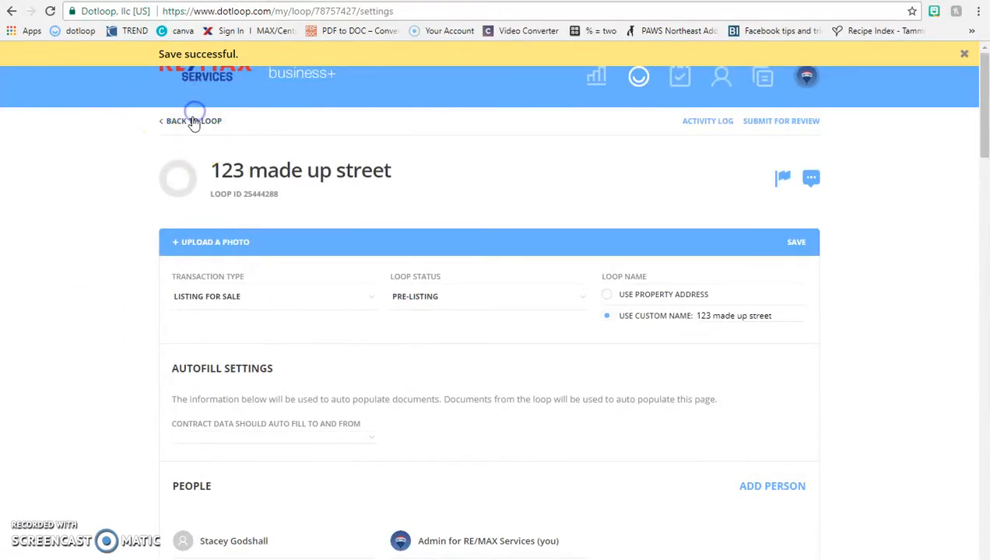
scroll(420, 334, down, 3)
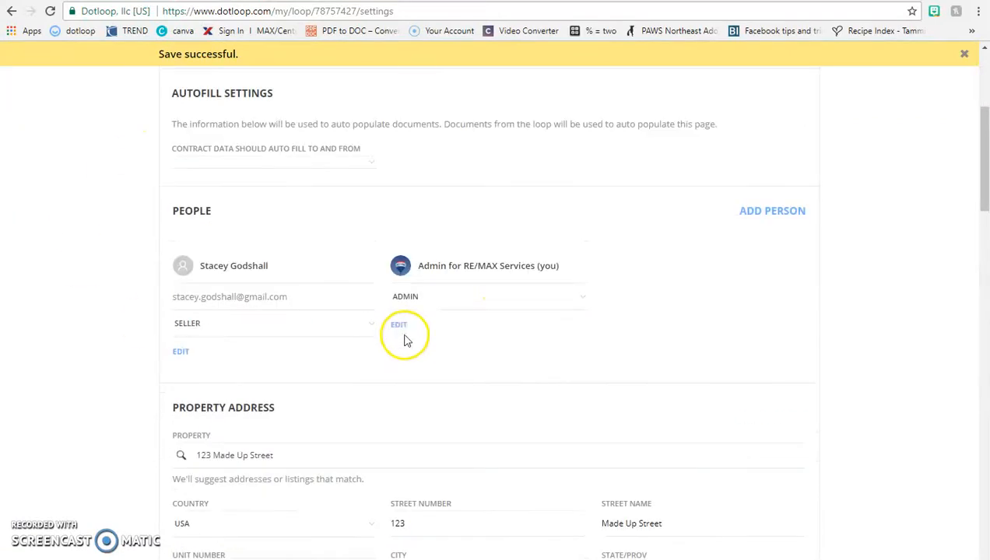
scroll(418, 304, up, 3)
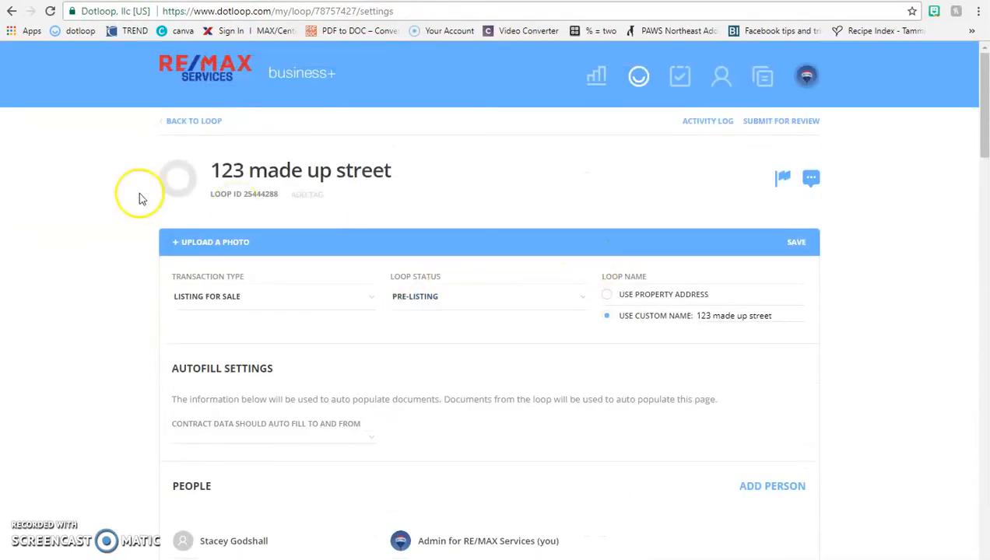
- Go back to the 123 made up street loop page and view its Local Service Providers
click(194, 125)
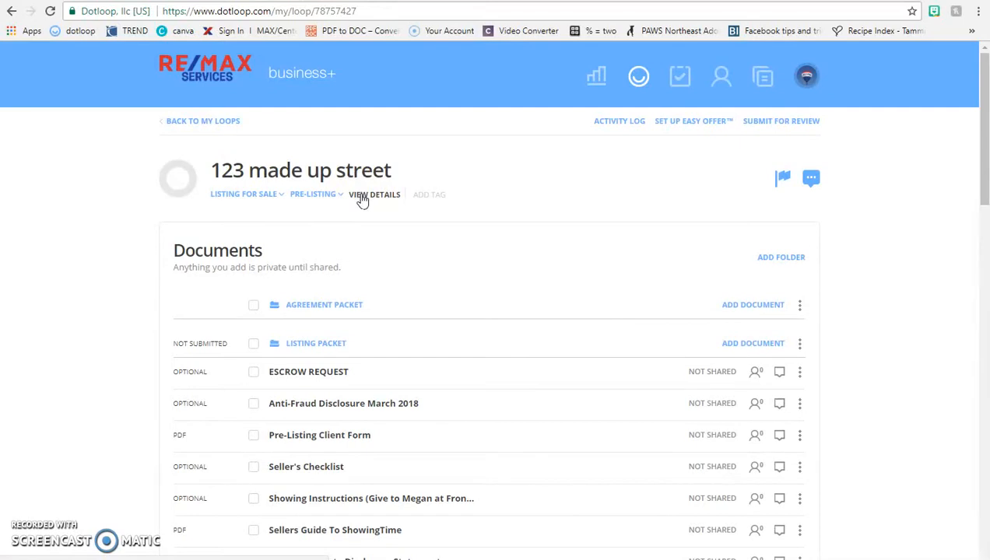
scroll(331, 308, down, 5)
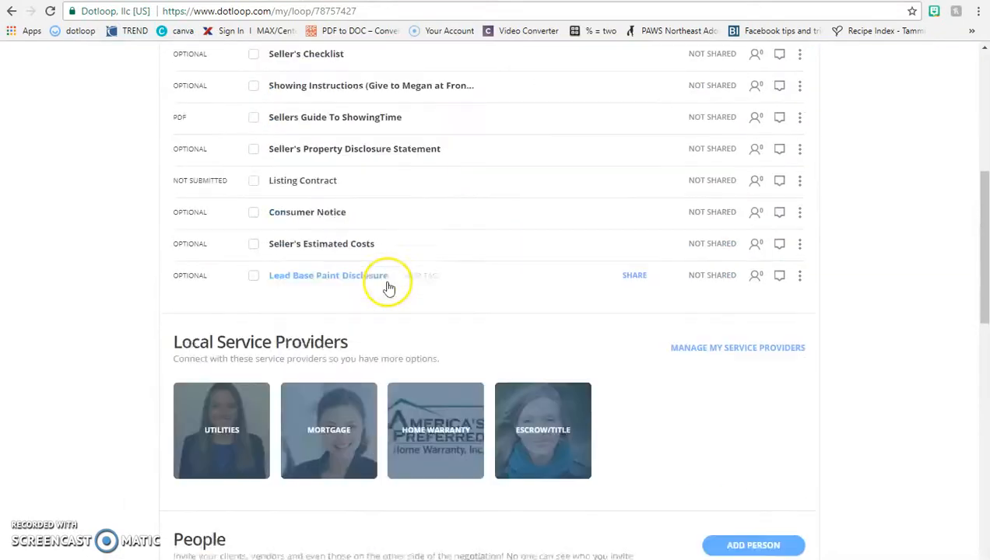
scroll(546, 261, down, 3)
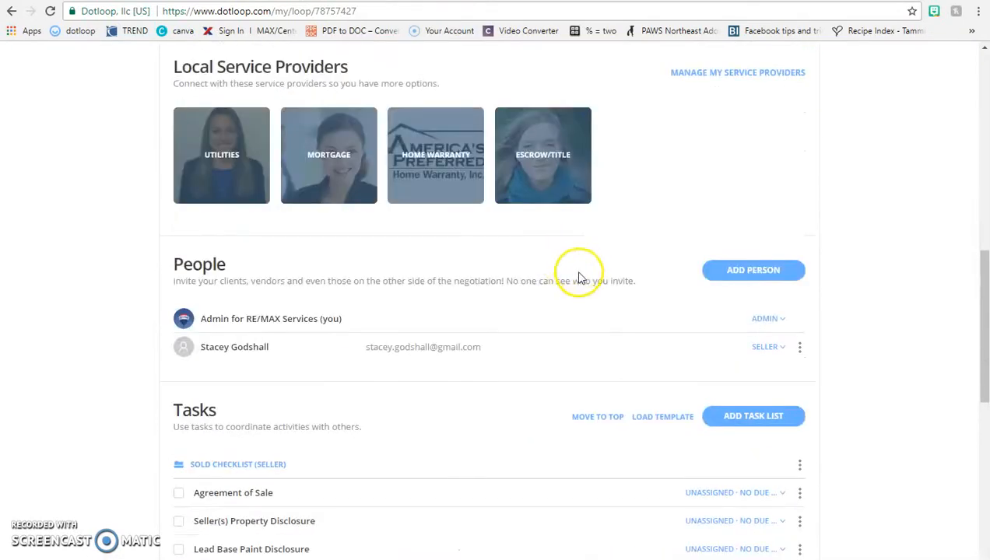
scroll(580, 278, up, 1)
scroll(747, 257, up, 1)
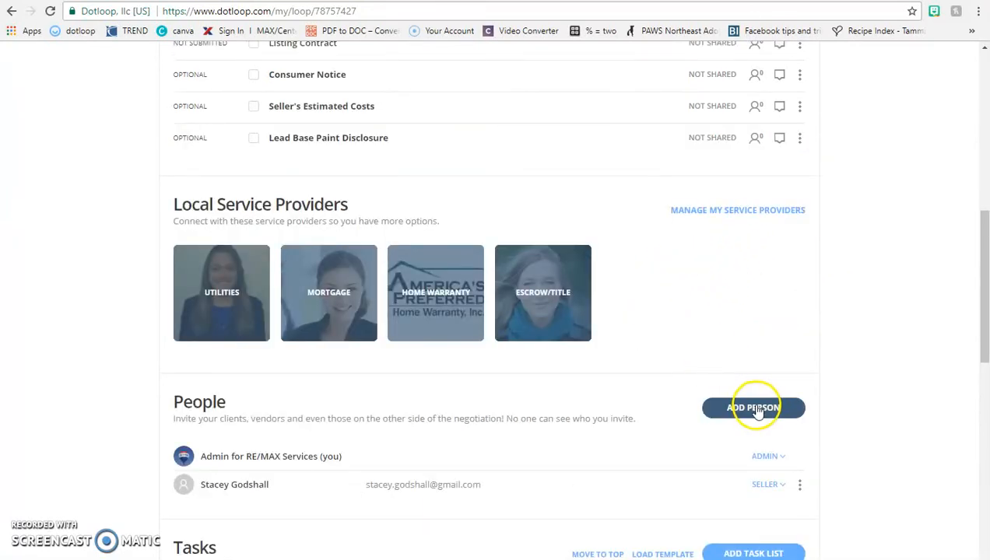
- Request info from both recommended escrow/title providers so they join the loop's People, then view the utility providers
click(529, 308)
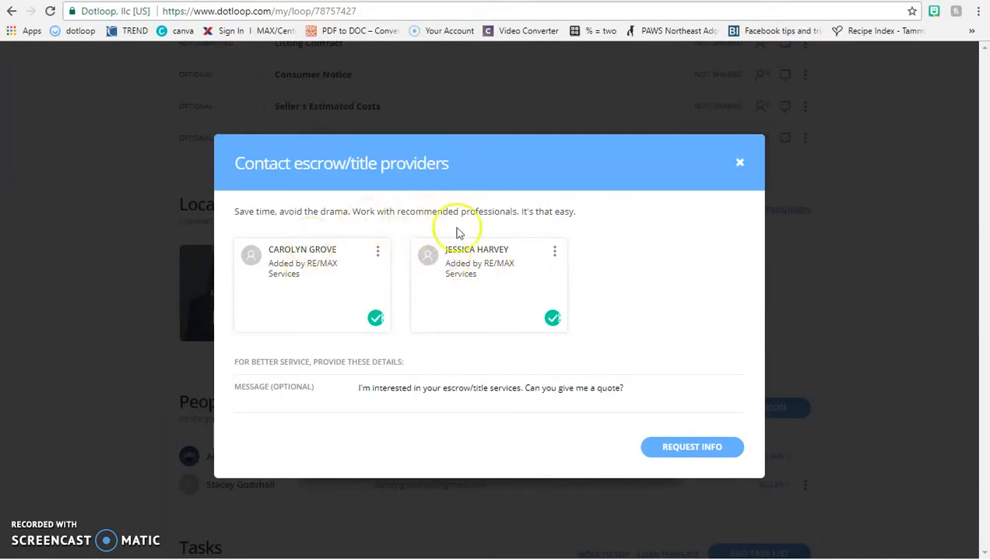
click(674, 463)
scroll(520, 412, down, 1)
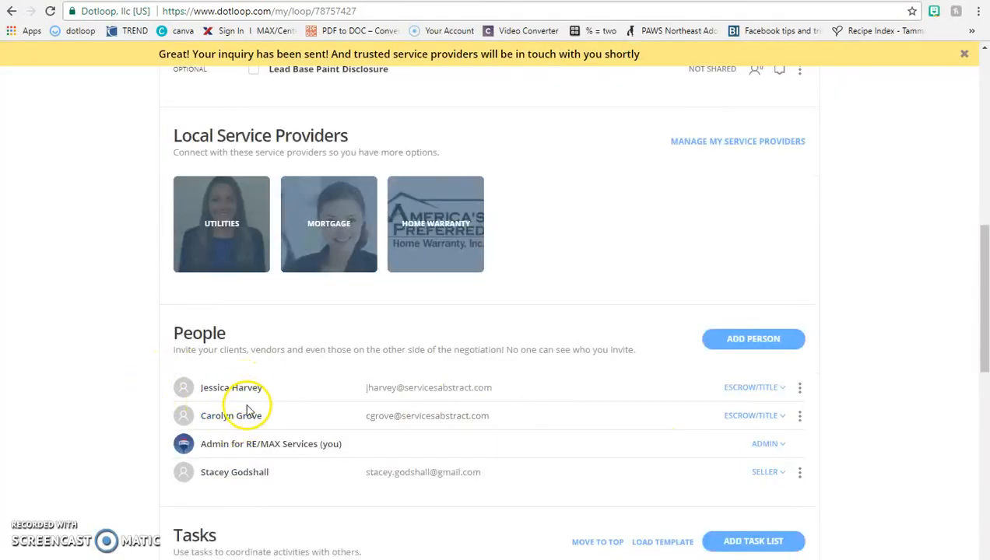
scroll(38, 397, up, 5)
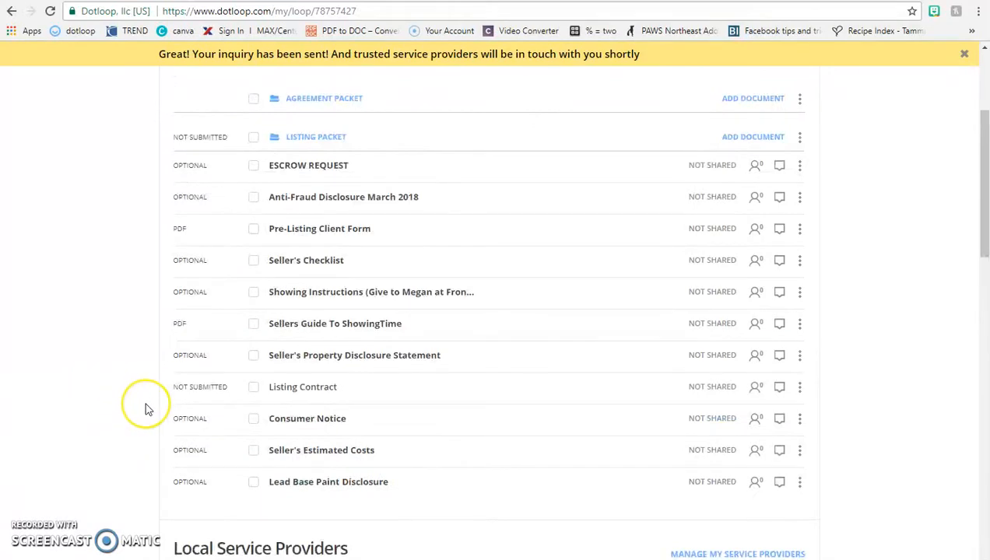
scroll(146, 409, down, 2)
scroll(144, 408, down, 3)
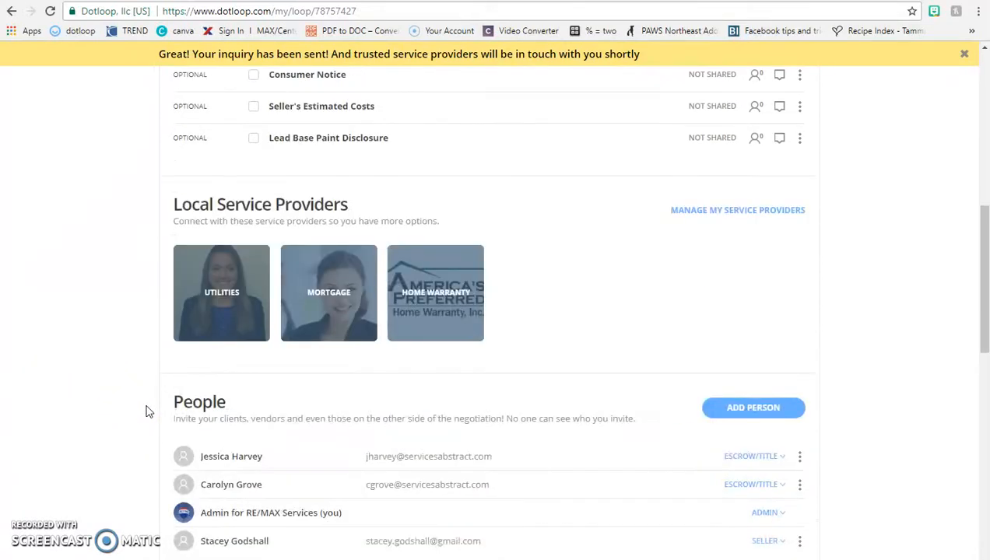
click(219, 255)
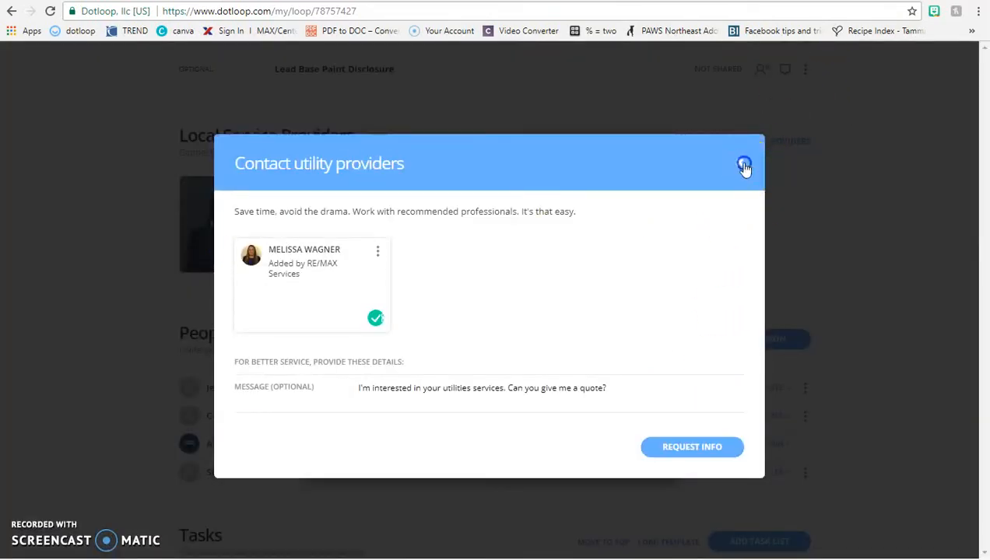
click(744, 167)
click(339, 242)
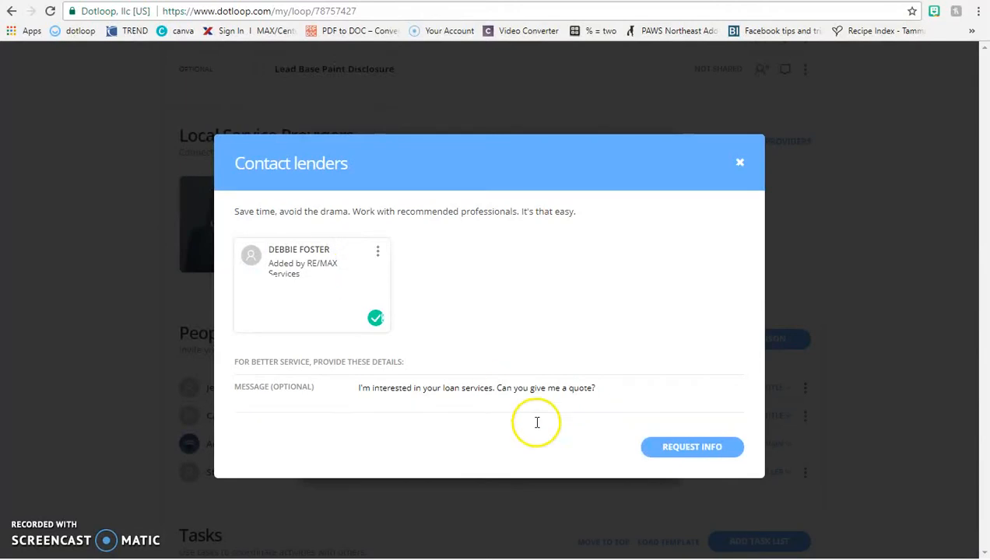
click(739, 162)
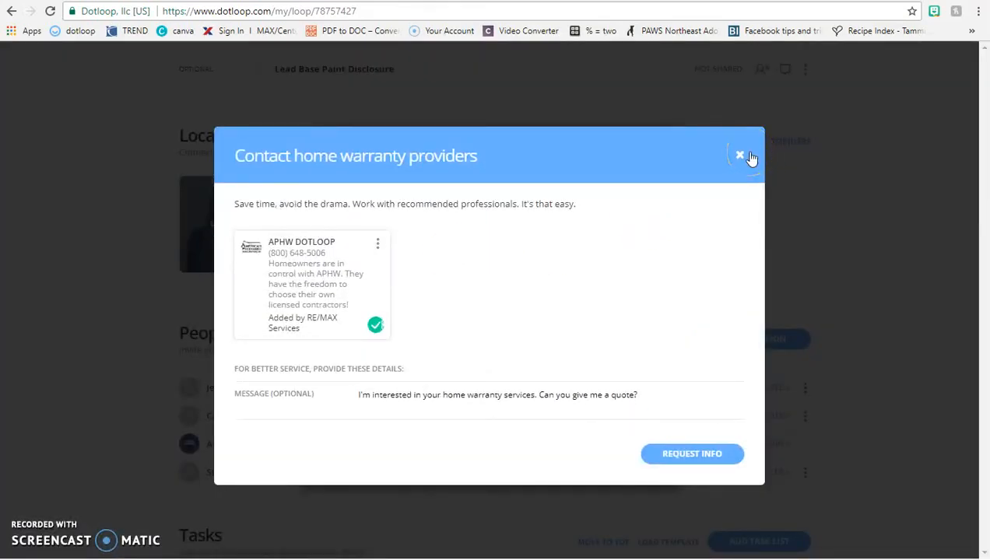
click(743, 159)
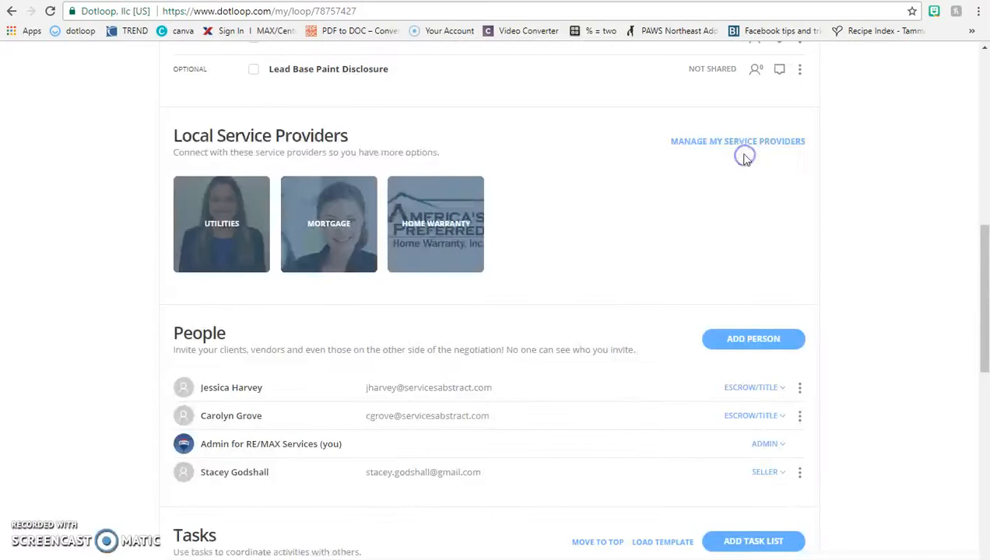
scroll(719, 257, down, 4)
click(719, 258)
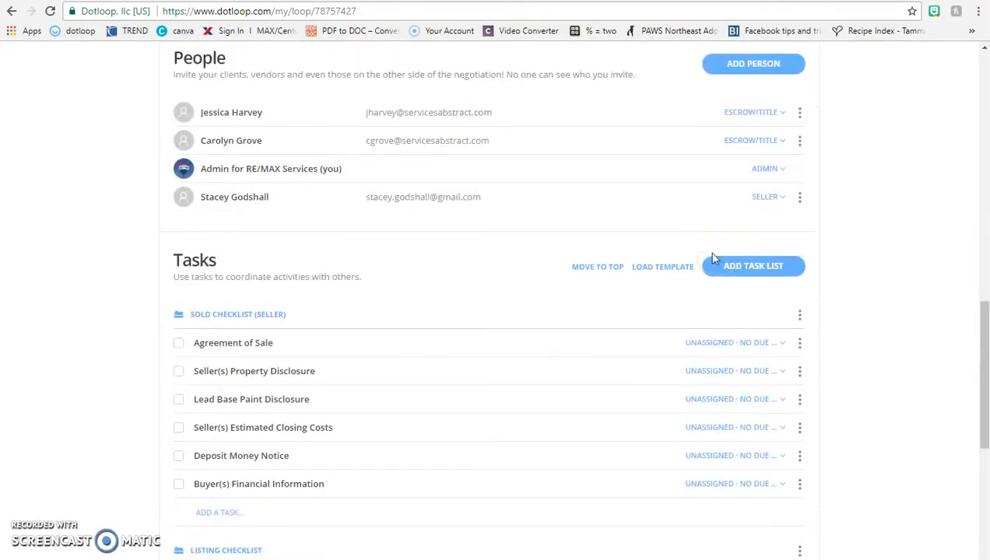
click(705, 269)
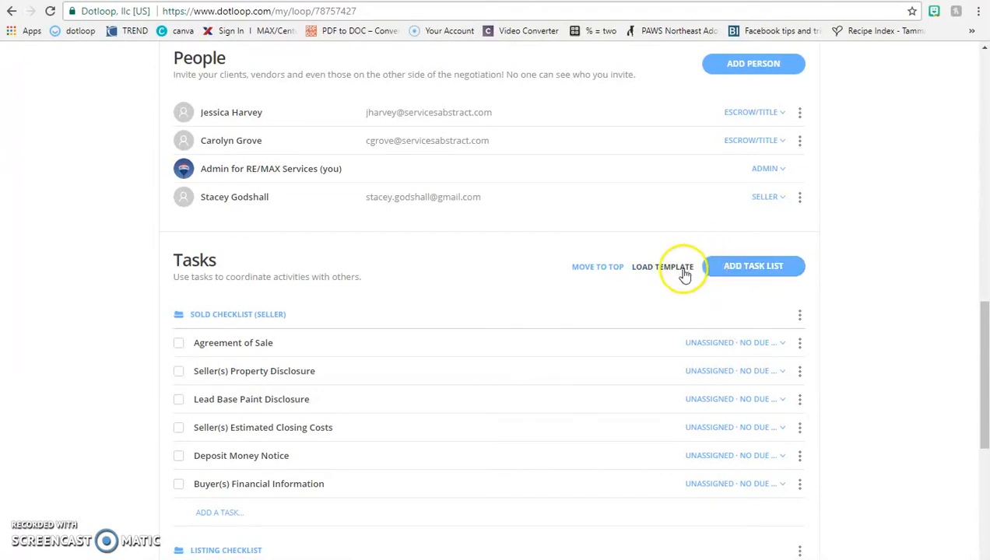
scroll(545, 294, up, 3)
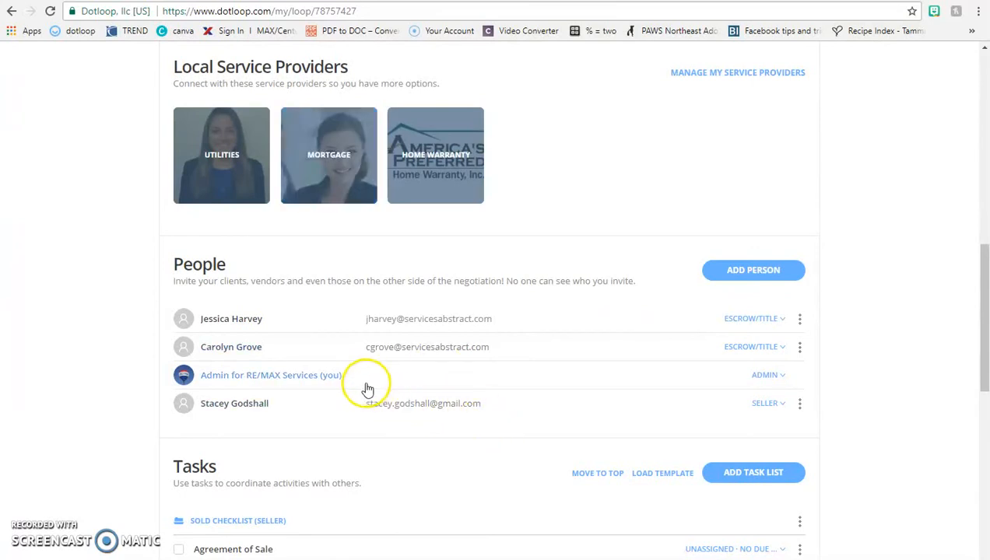
scroll(656, 483, up, 3)
scroll(656, 482, up, 7)
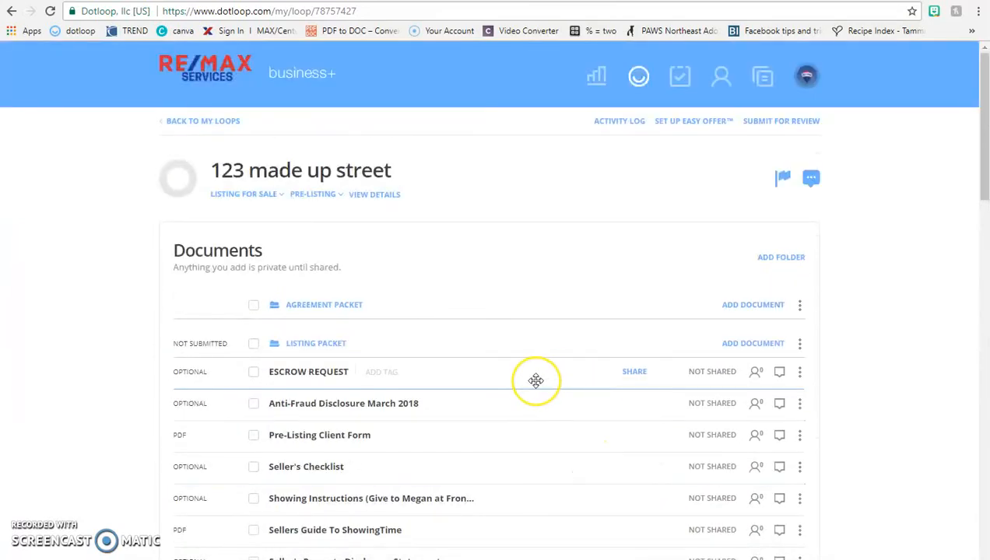